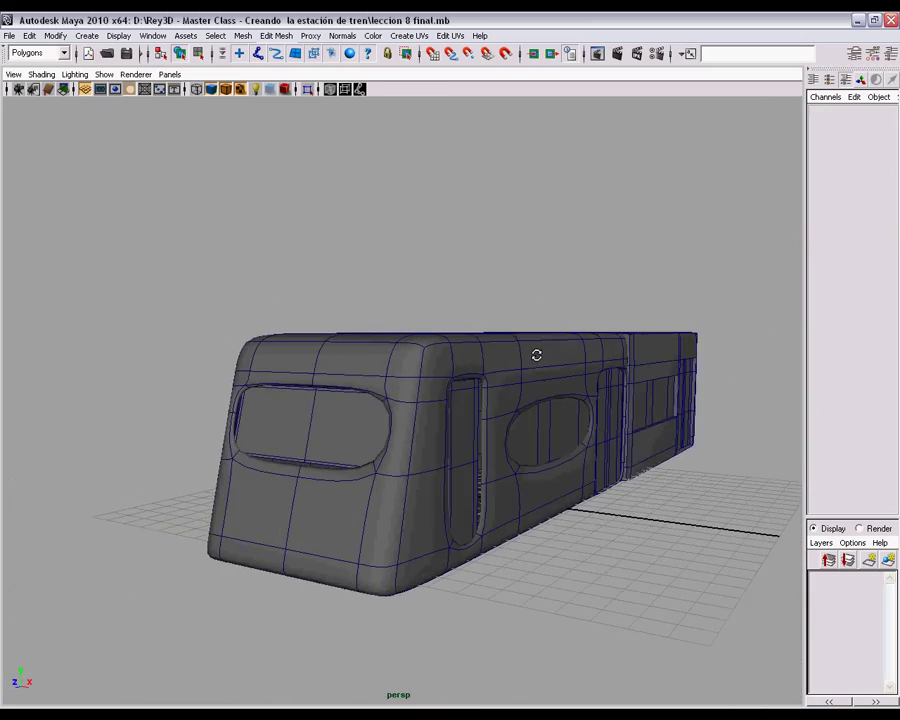
- Enable the display of cameras in the perspective view to bring up the train reference image
left_click_drag(394, 420, 392, 420, "alt")
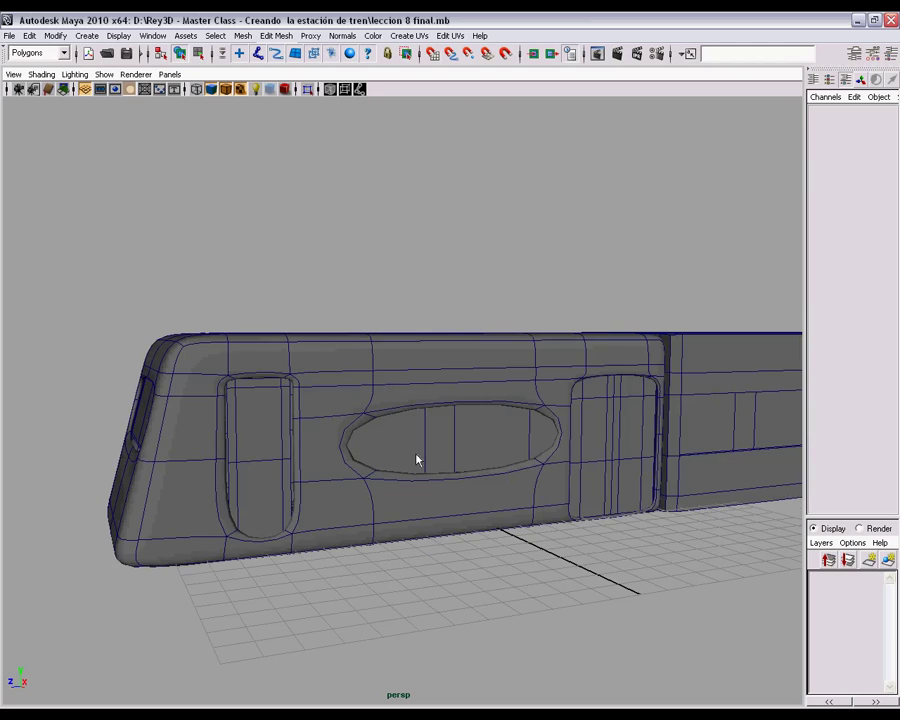
left_click_drag(301, 342, 440, 412, "alt")
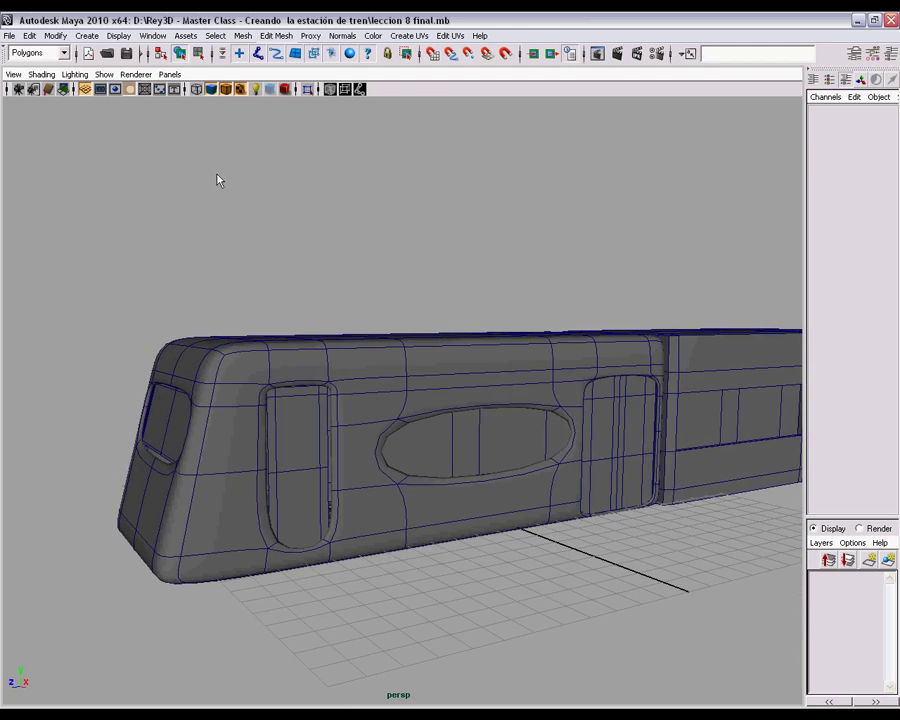
left_click(104, 75)
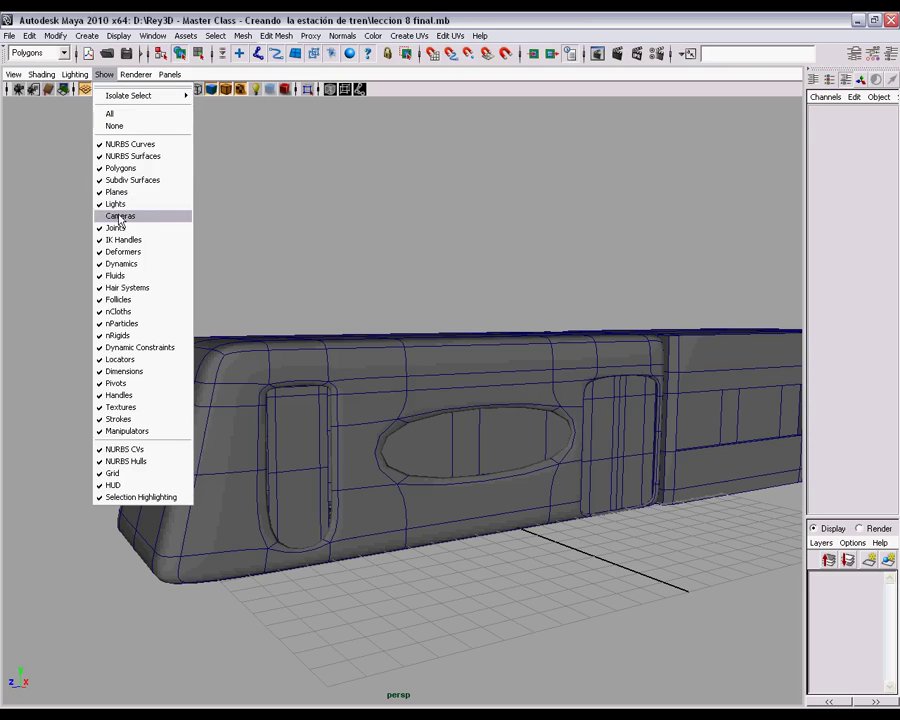
left_click(145, 215)
left_click_drag(421, 313, 452, 320, "alt")
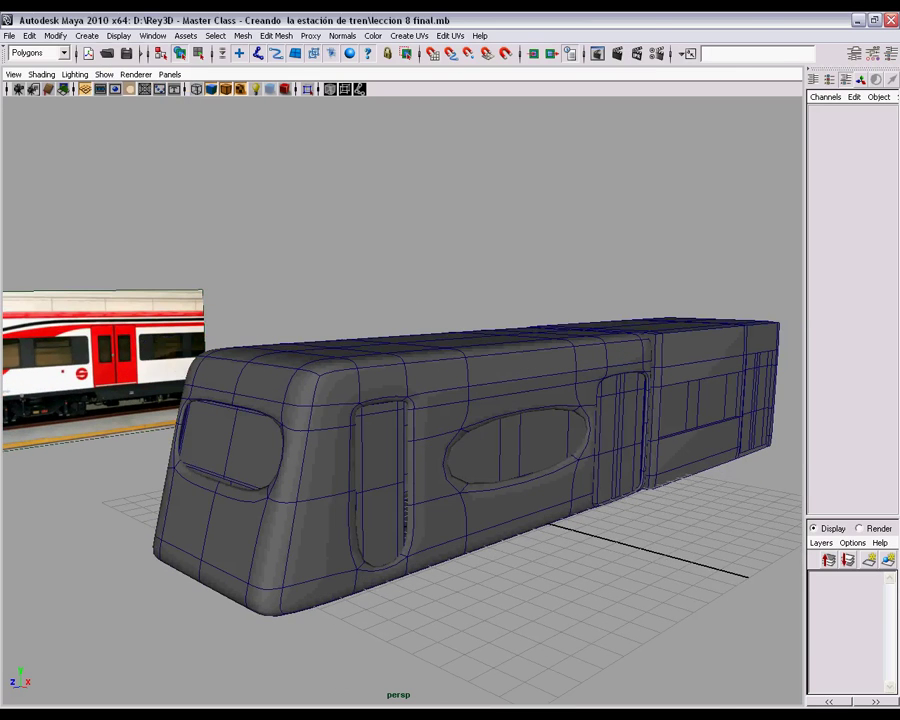
- Switch to Windows Picture and Fax Viewer, browse the metro reference photos, and return to the train model in Maya
key("alt+Tab")
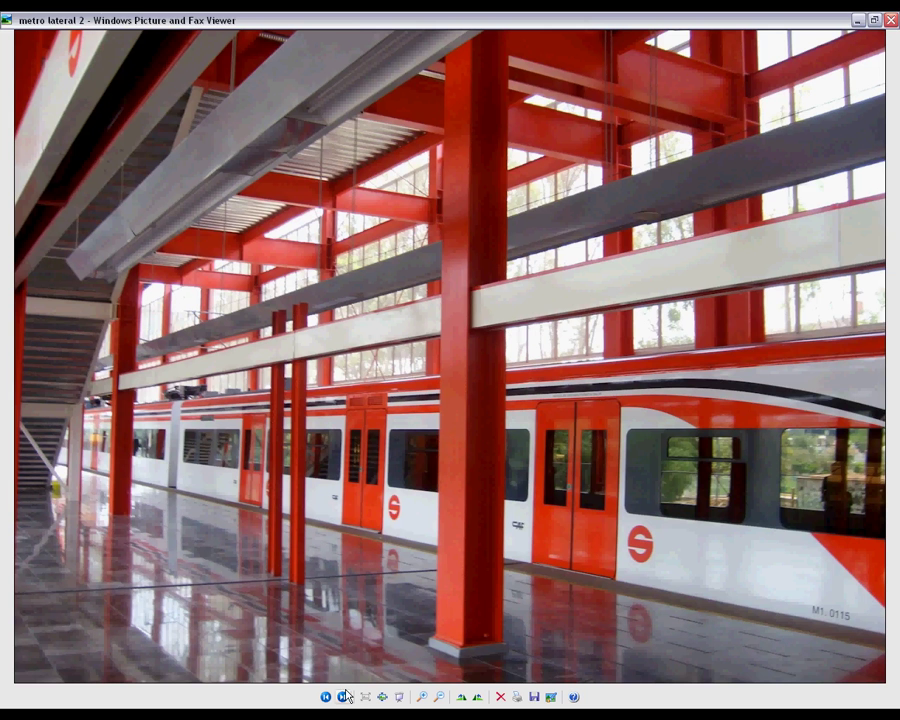
left_click(343, 697)
left_click(343, 697)
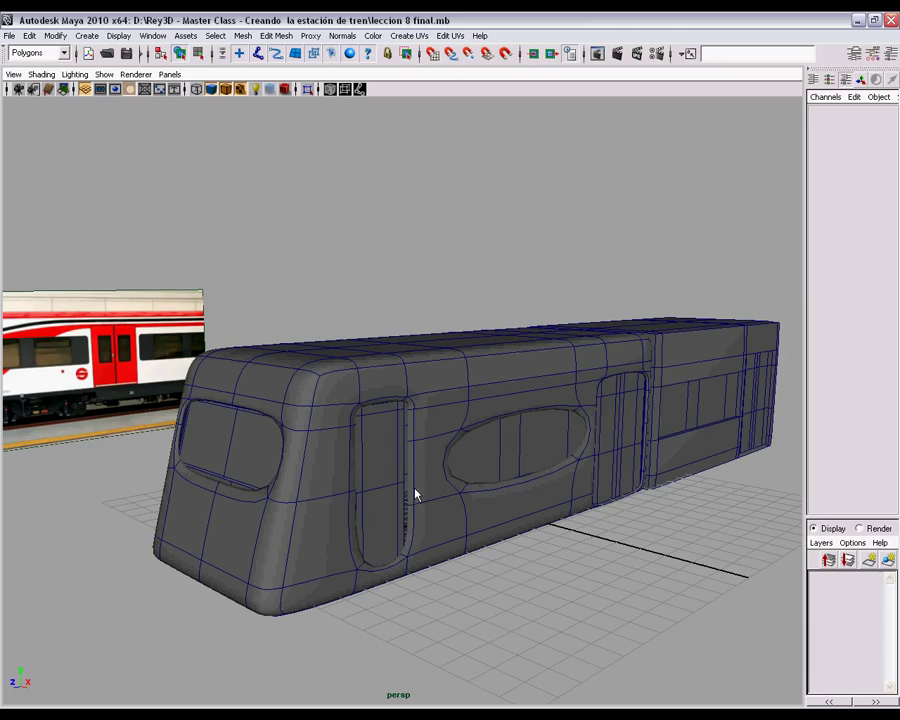
left_click_drag(416, 492, 420, 420, "alt")
right_click_drag(420, 420, 501, 354, "alt")
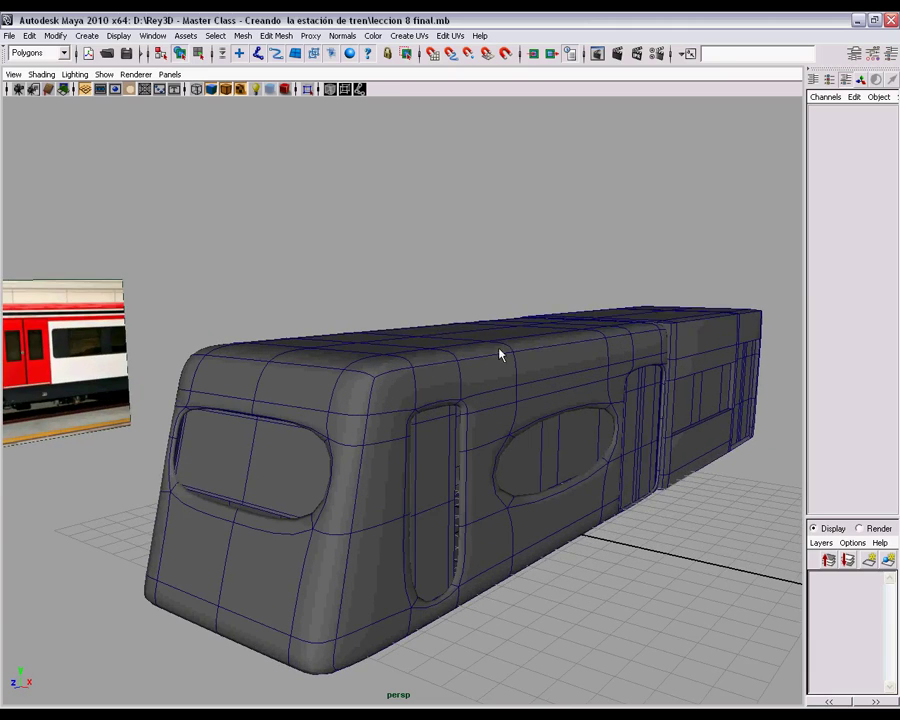
left_click_drag(652, 468, 540, 442, "alt")
right_click_drag(540, 442, 462, 432, "alt")
- Compare the front car with and without smooth mesh preview, and preview the rear car smoothed
left_click(438, 411)
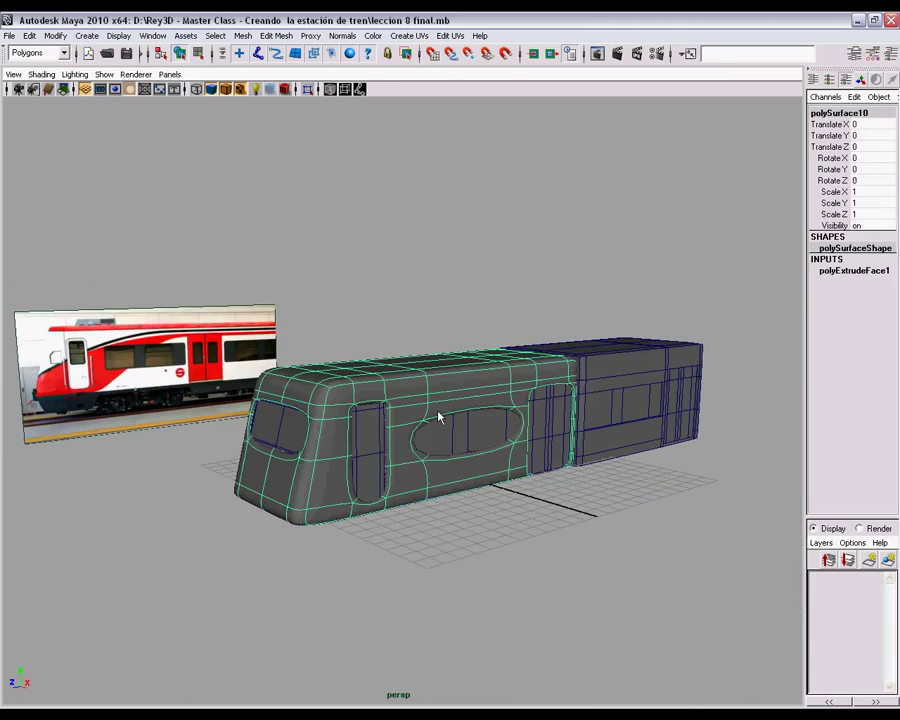
key("1")
key("3")
left_click(615, 367)
key("3")
left_click(538, 277)
left_click_drag(538, 277, 623, 374, "alt")
- Turn off smooth mesh preview on both the rear and front train cars
left_click(623, 374)
key("1")
left_click(475, 410)
key("1")
right_click_drag(441, 427, 518, 424, "alt")
left_click(488, 264)
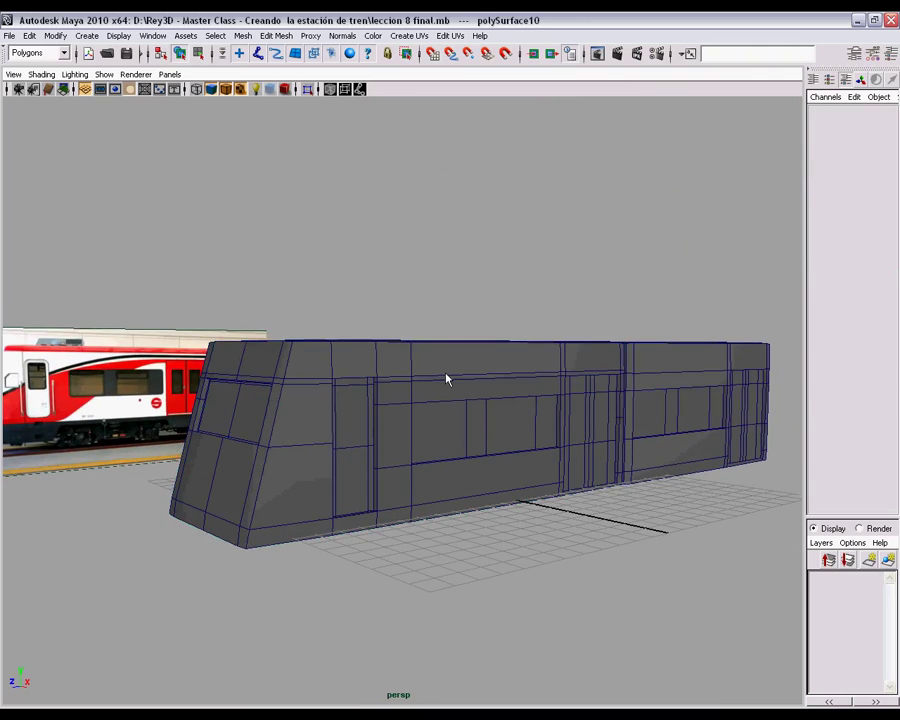
- Compare the front car's side door and window openings with smooth mesh preview on and off
right_click_drag(446, 376, 510, 398, "alt")
left_click_drag(487, 407, 374, 327, "alt")
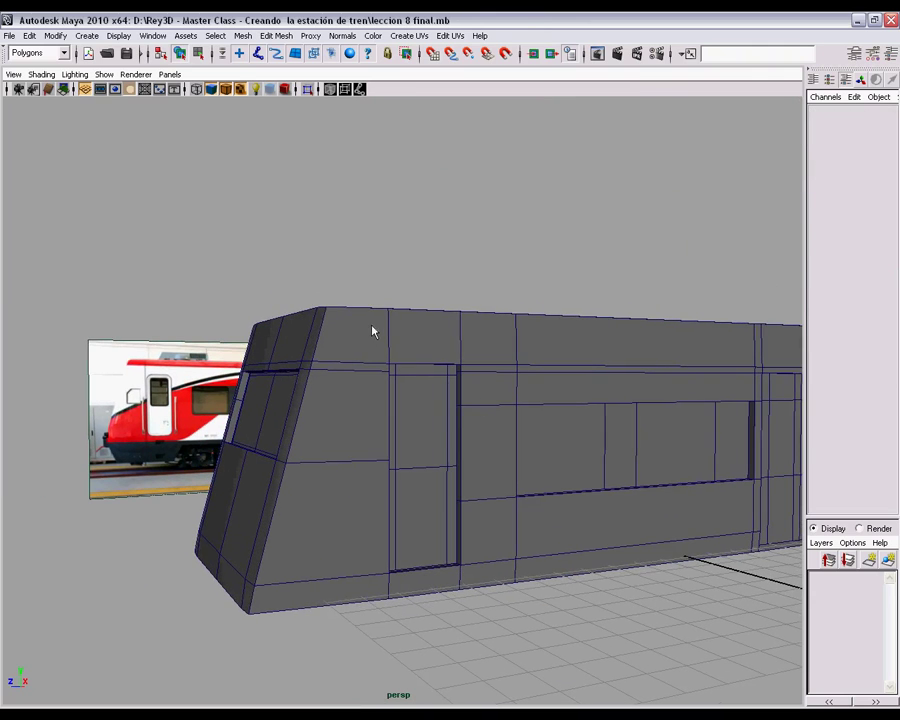
left_click(414, 404)
right_click_drag(414, 404, 425, 407, "alt")
mouse_move(447, 425)
left_mouse_down("alt")
mouse_move(412, 412)
mouse_move(408, 422)
mouse_move(456, 413)
mouse_move(444, 412)
left_mouse_up("alt")
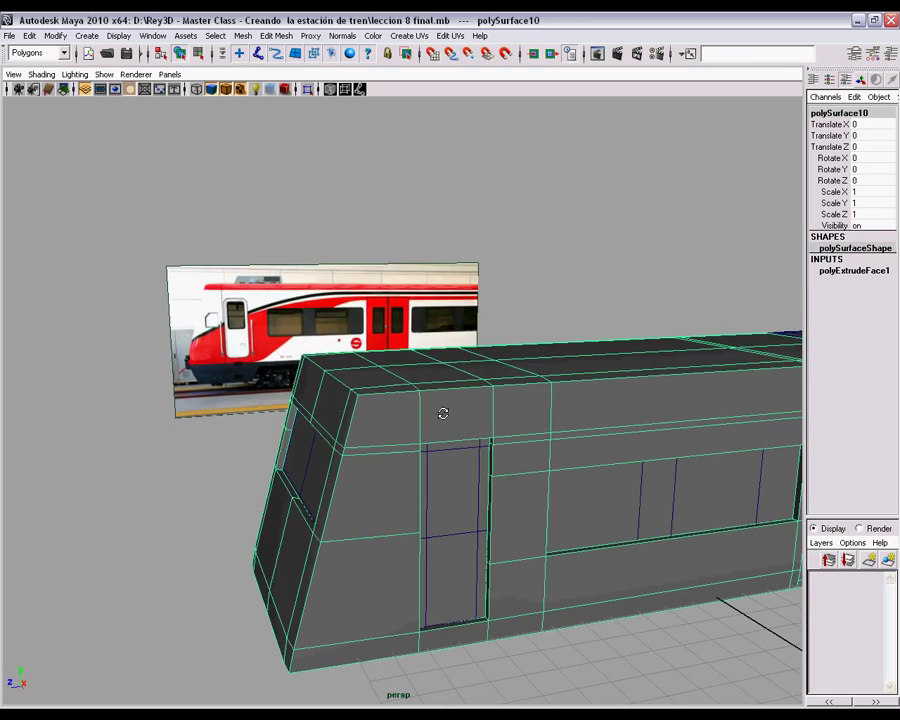
right_click_drag(444, 412, 462, 430, "alt")
middle_click_drag(462, 430, 460, 417, "alt")
key("3")
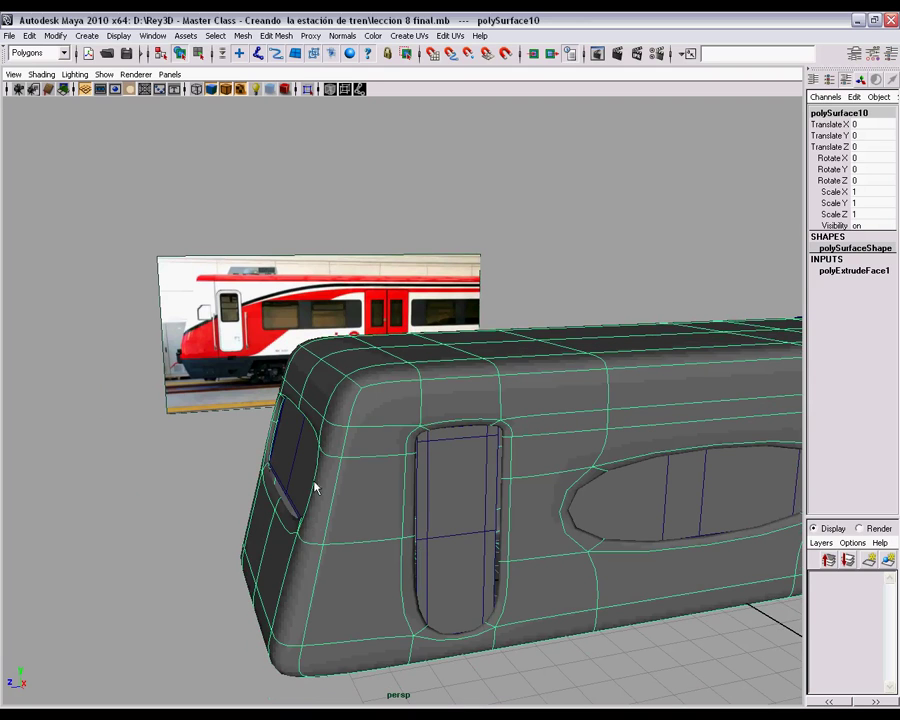
key("1")
- Examine the corners of the front car's windshield opening with smooth mesh preview on
left_click_drag(412, 450, 450, 442, "alt")
left_click_drag(552, 466, 555, 422, "alt")
key("3")
right_click_drag(555, 422, 629, 436, "alt")
middle_click_drag(629, 436, 575, 427, "alt")
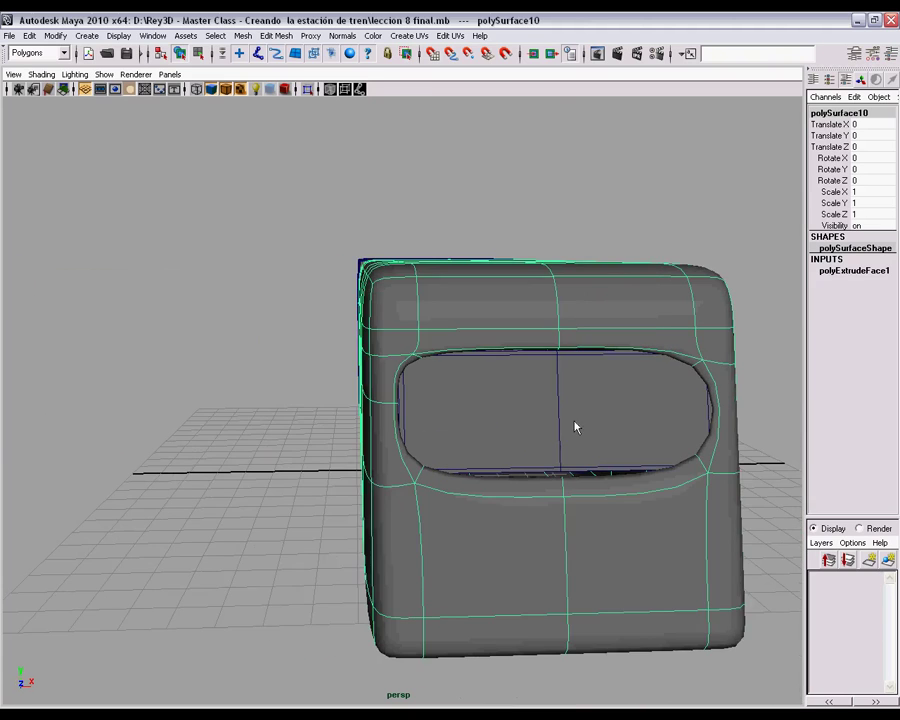
left_click_drag(575, 423, 602, 423, "alt")
right_click_drag(602, 423, 640, 431, "alt")
middle_click_drag(640, 431, 605, 432, "alt")
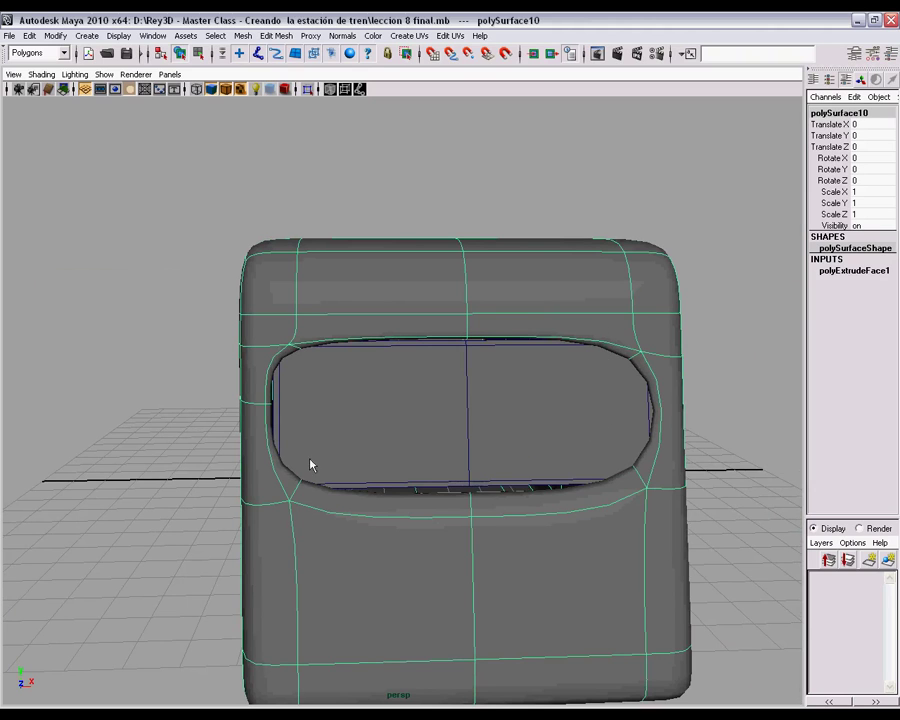
- With smoothing off, insert a vertical edge loop just inside the right edge of the windshield opening
key("1")
left_click_drag(580, 441, 583, 320, "alt")
right_click_drag(600, 306, 559, 321, "shift")
right_click_drag(655, 386, 695, 401, "alt")
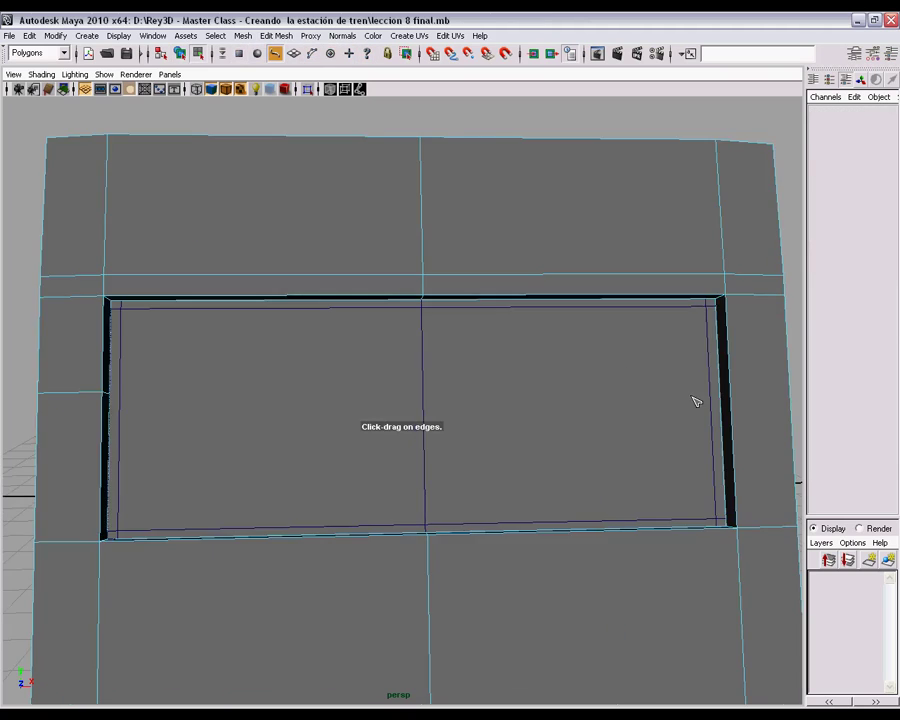
middle_click_drag(695, 401, 613, 344, "alt")
left_click_drag(620, 293, 640, 293)
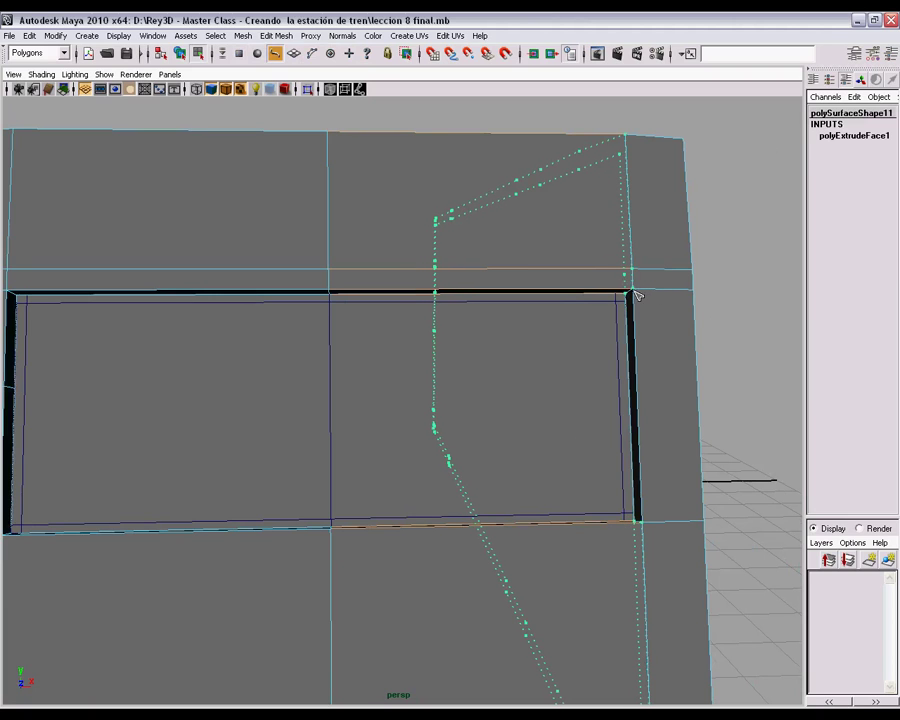
mouse_move(632, 293)
left_mouse_down()
mouse_move(504, 293)
mouse_move(649, 295)
mouse_move(629, 295)
left_mouse_up()
- Check the effect of the new edge loop on the windshield opening in smooth mesh preview and return to object mode
scroll(612, 395, "down", 3)
middle_click_drag(402, 392, 458, 370, "alt")
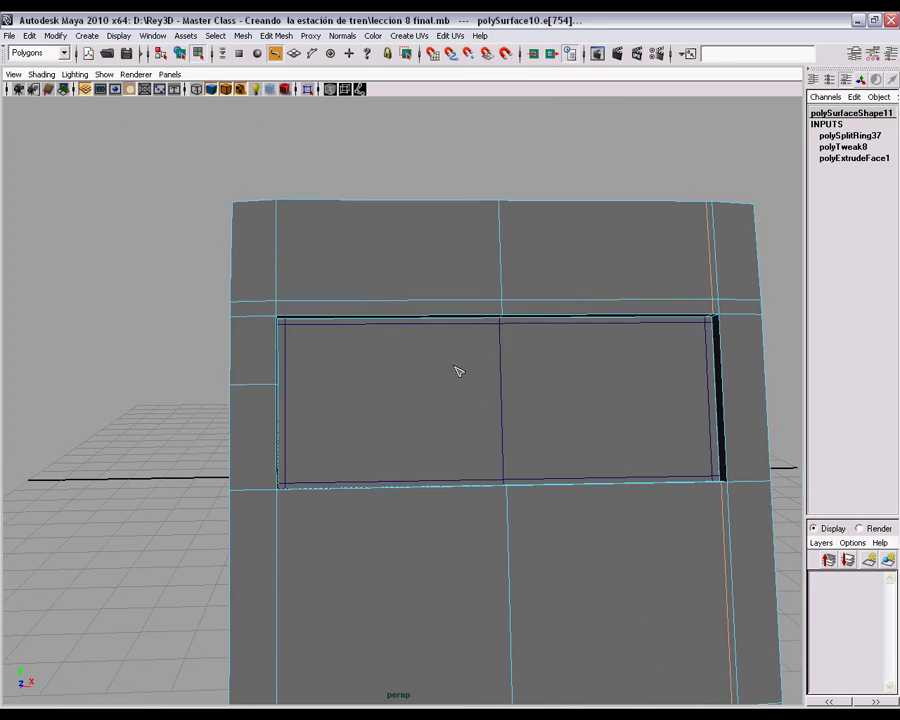
scroll(475, 378, "up", 2)
middle_click_drag(513, 394, 500, 390, "alt")
right_click_drag(500, 390, 470, 372, "alt")
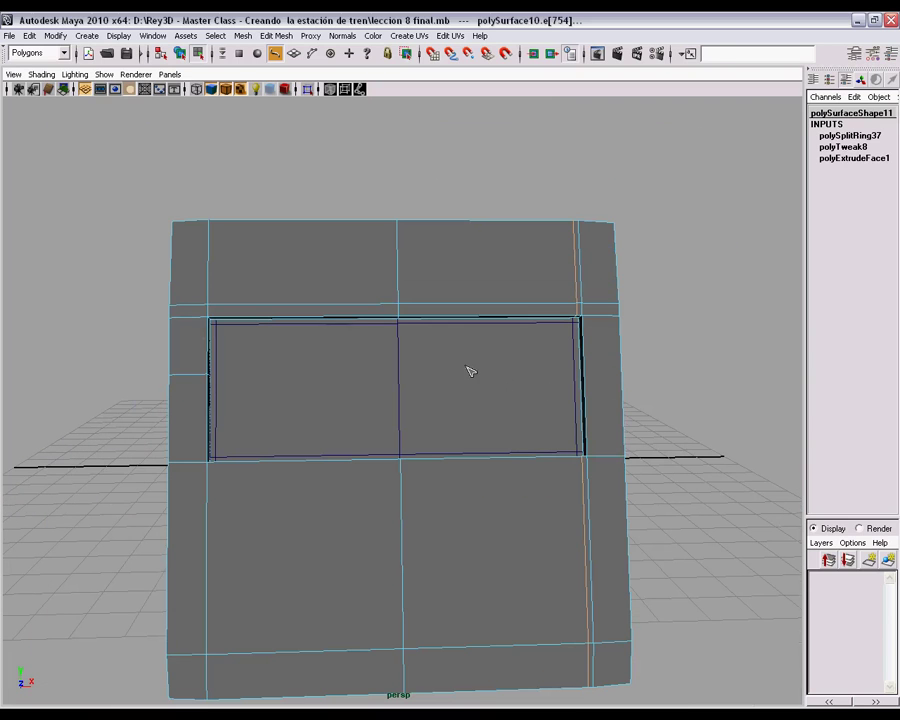
key("w")
key("3")
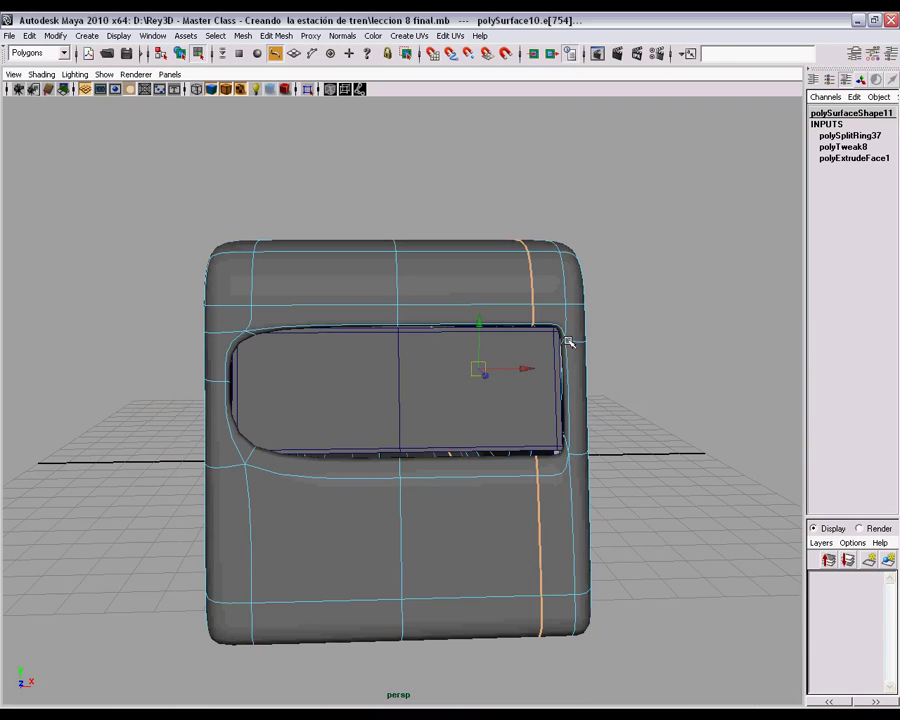
right_click_drag(562, 302, 635, 288)
left_click(635, 288)
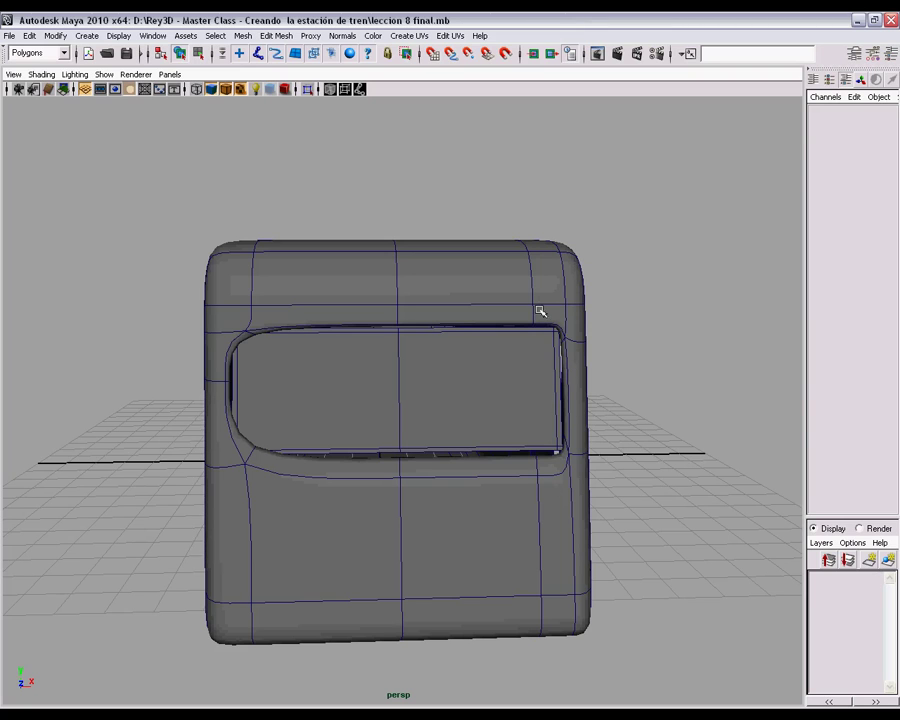
- Turn off smooth preview and insert a vertical edge loop just inside the left edge of the windshield opening
left_click(583, 422)
key("1")
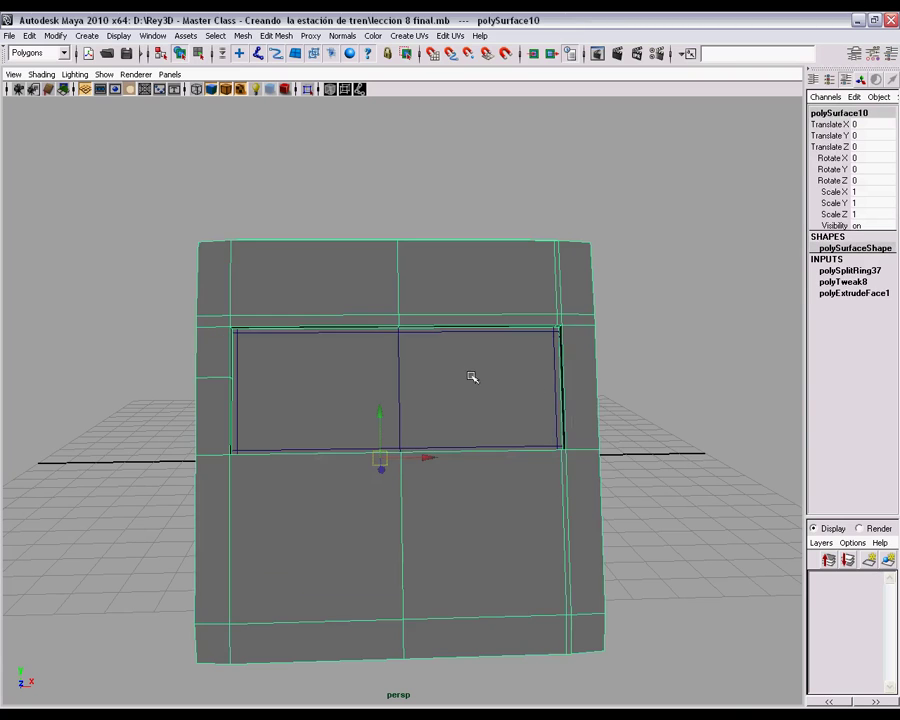
scroll(446, 427, "up", 5)
middle_click_drag(446, 427, 541, 441, "alt")
right_click_drag(349, 226, 240, 243, "shift")
mouse_move(237, 296)
left_mouse_down()
mouse_move(216, 296)
mouse_move(224, 296)
left_mouse_up()
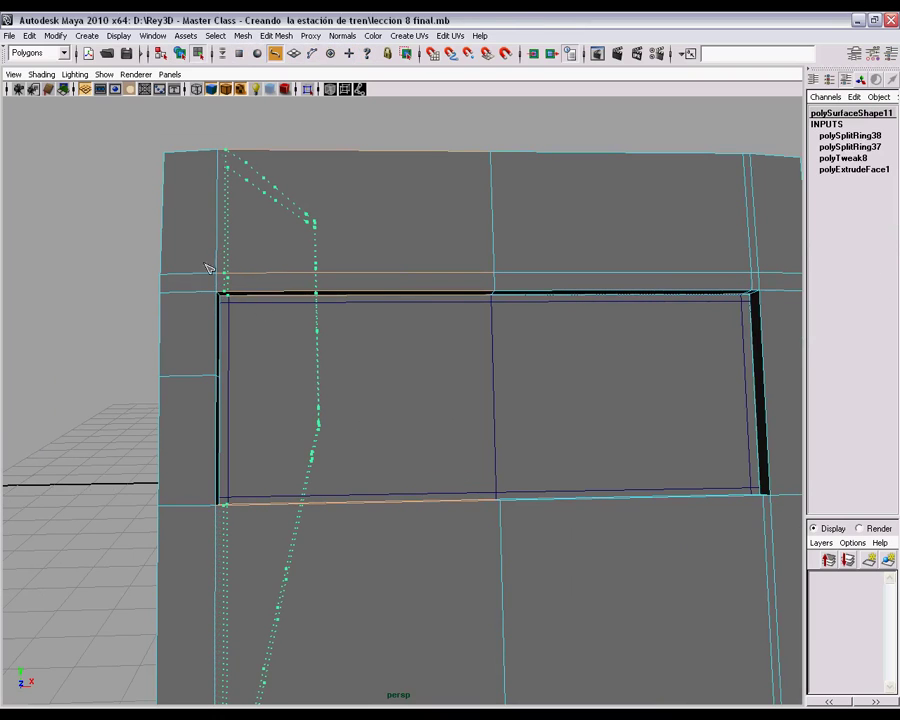
- Insert horizontal edge loops on both sides of the windshield opening, close to its bottom and top edges
left_click_drag(398, 420, 506, 425, "alt")
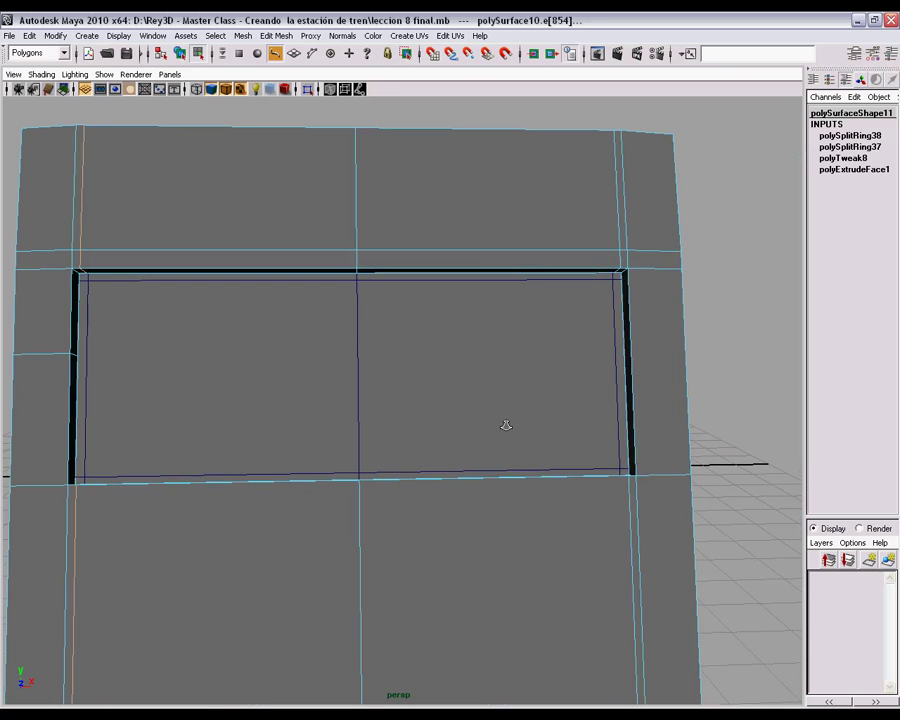
mouse_move(639, 470)
left_mouse_down()
mouse_move(639, 484)
mouse_move(638, 467)
left_mouse_up()
middle_click_drag(295, 464, 335, 467, "alt")
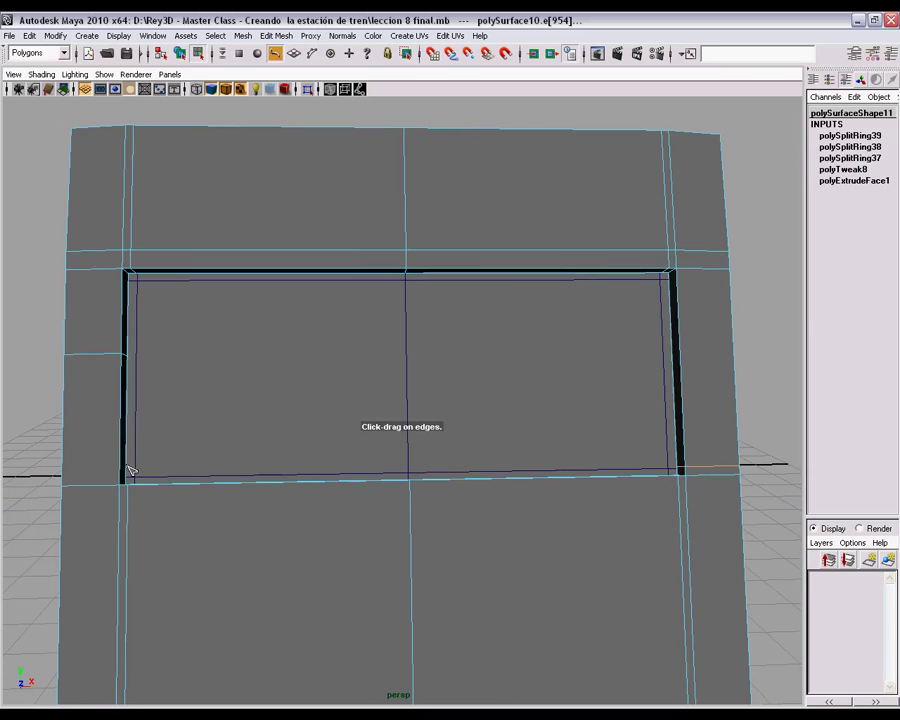
left_click_drag(126, 470, 126, 271)
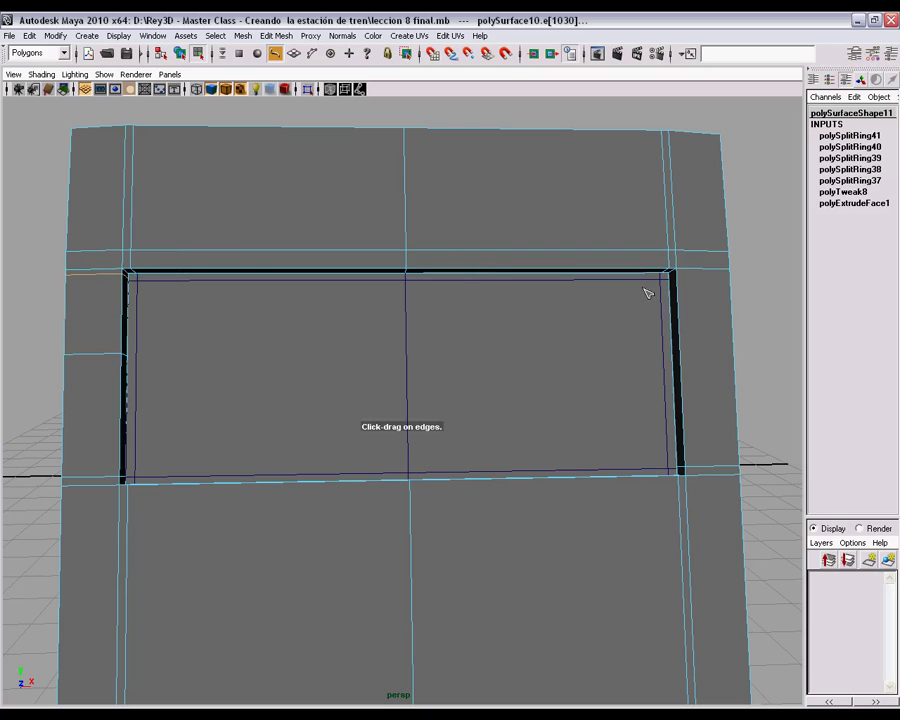
mouse_move(678, 288)
left_mouse_down()
mouse_move(672, 269)
mouse_move(683, 278)
left_mouse_up()
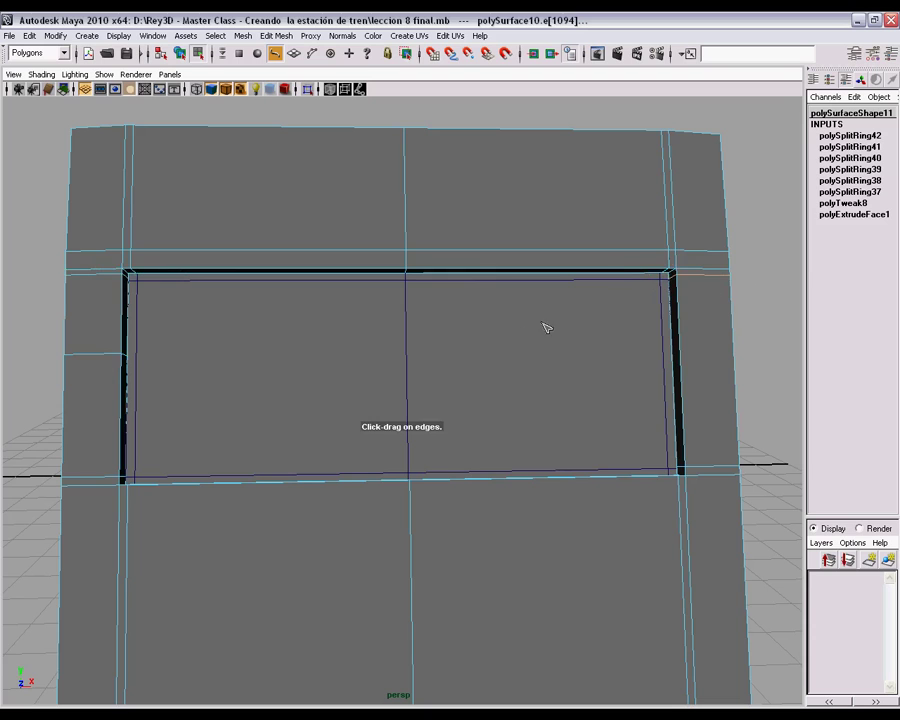
- Show the front car in smooth mesh preview, return to object mode, and hide the wireframe on shaded surfaces
key("w")
scroll(545, 371, "down", 3)
key("3")
scroll(597, 363, "down", 2)
right_click_drag(528, 263, 613, 251)
left_click_drag(680, 348, 561, 320, "alt")
left_click(226, 90)
- Inspect the train's shaded surfaces and the smoothed corners of the windshield opening up close
left_click_drag(667, 374, 428, 314, "alt")
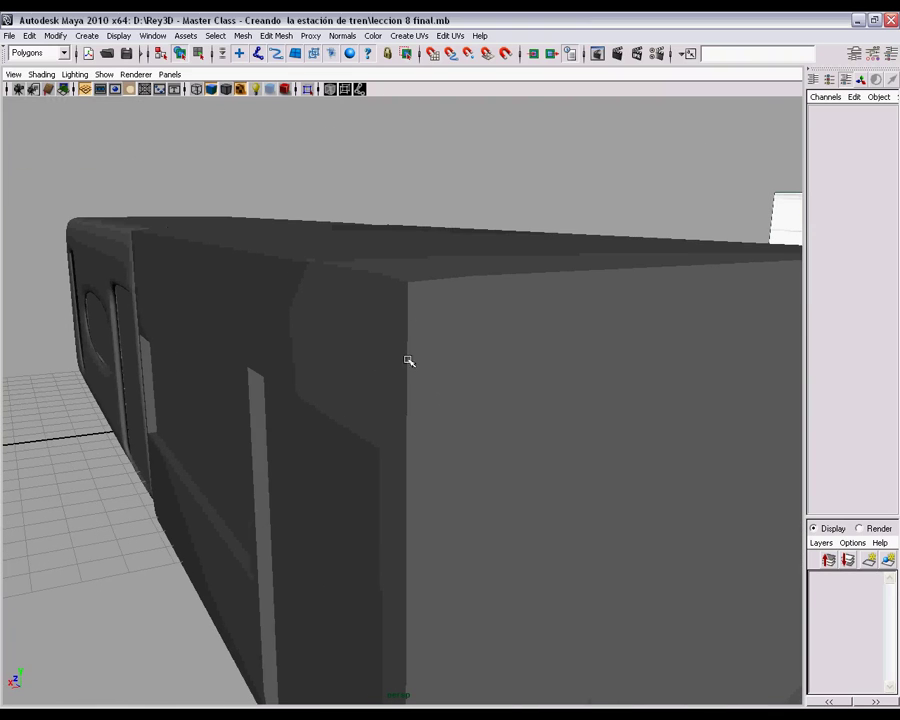
left_click_drag(540, 357, 448, 420, "alt")
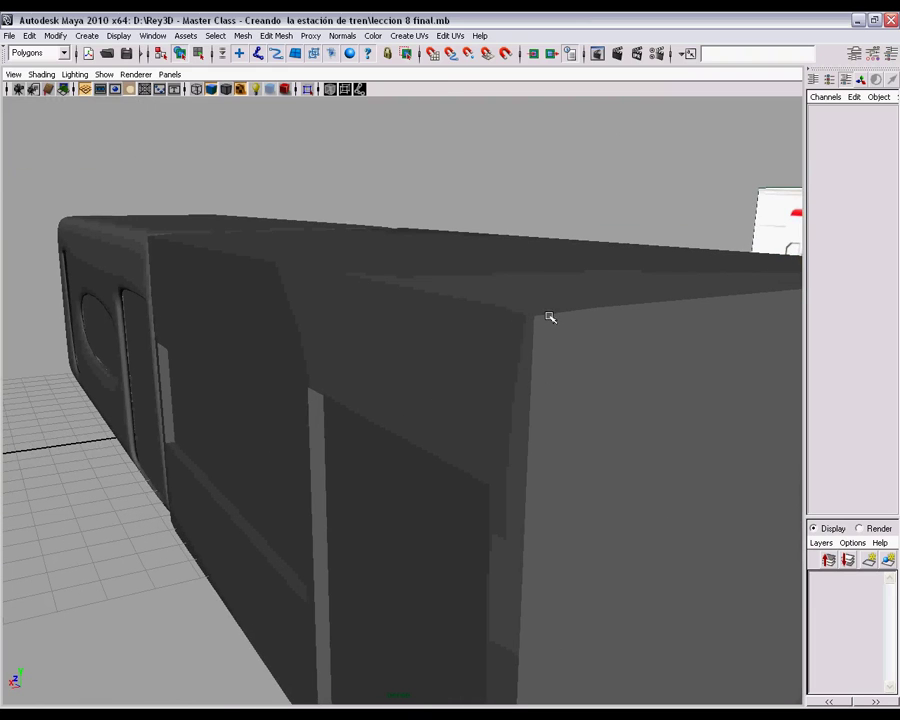
left_click_drag(501, 384, 693, 374, "alt")
middle_click_drag(707, 365, 612, 380, "alt")
right_click_drag(520, 400, 583, 408, "alt")
middle_click_drag(385, 395, 499, 404, "alt")
right_click_drag(499, 403, 478, 381, "alt")
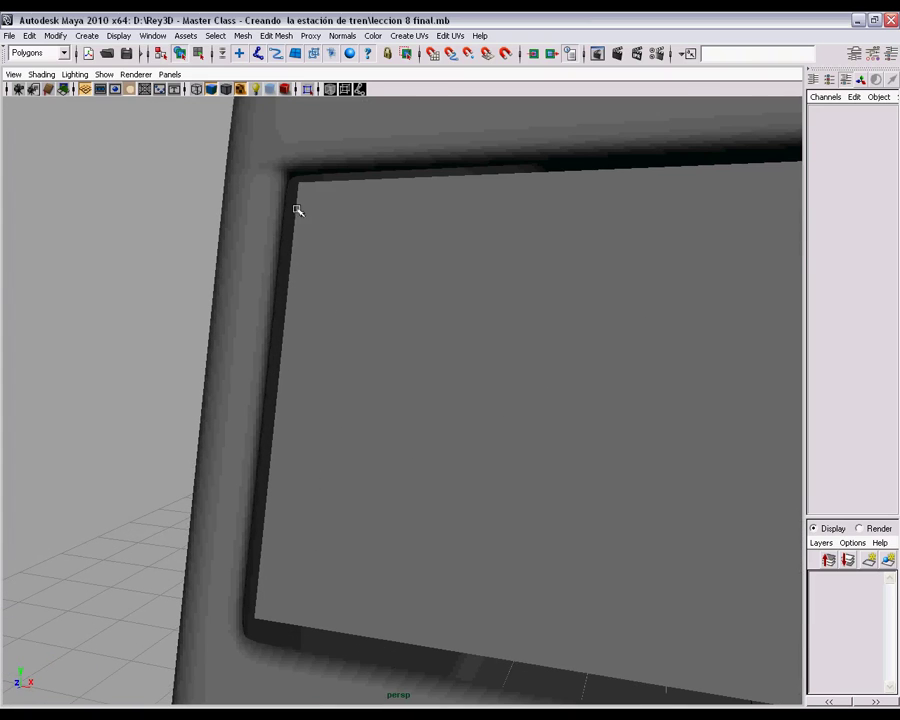
right_click_drag(745, 430, 530, 430, "alt")
left_click_drag(500, 428, 675, 426, "alt")
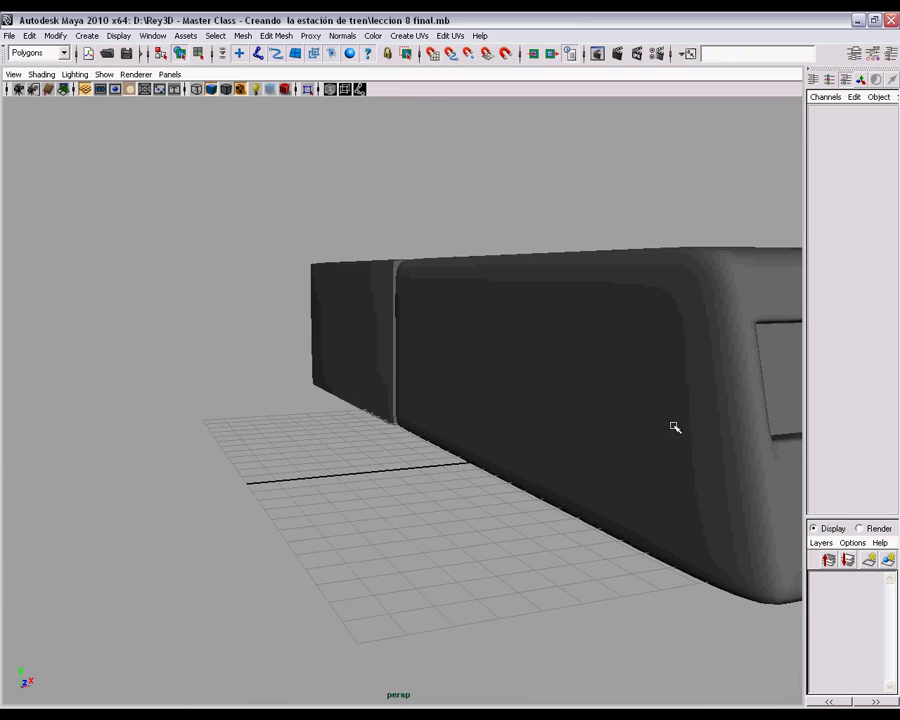
left_click_drag(734, 414, 410, 422, "alt")
right_click_drag(437, 409, 604, 459, "alt")
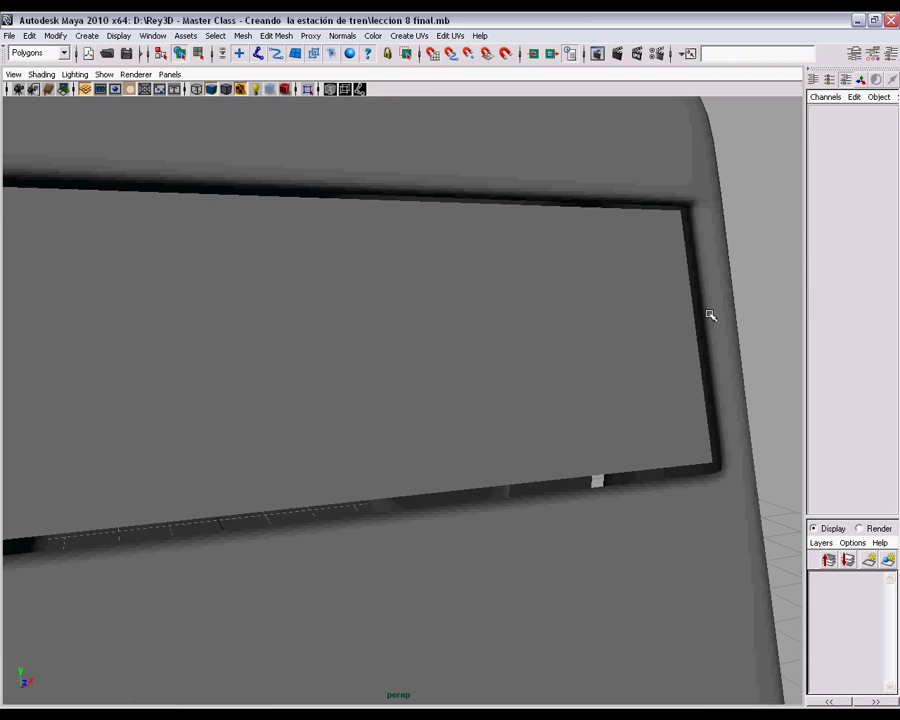
- Inspect the smoothed front car's roof corners, side door and side window, and check its mesh edges
right_click_drag(735, 492, 560, 460, "alt")
left_click_drag(560, 455, 470, 446, "alt")
middle_click_drag(455, 455, 492, 462, "alt")
left_click_drag(610, 464, 492, 470, "alt")
right_click_drag(490, 460, 513, 438, "alt")
left_click_drag(530, 440, 608, 446, "alt")
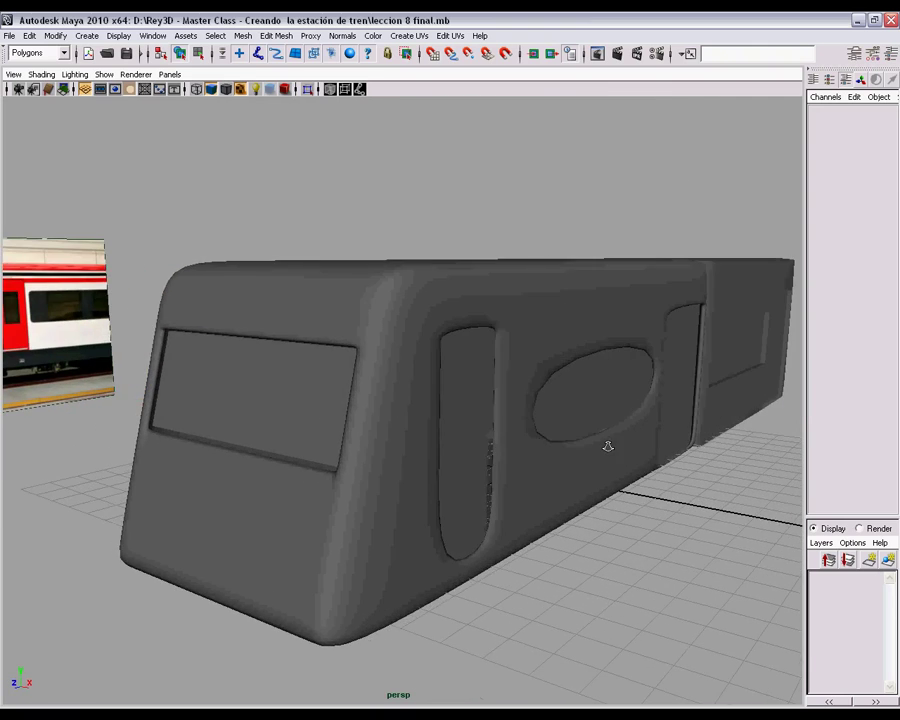
right_click_drag(608, 446, 496, 430, "alt")
left_click_drag(496, 430, 277, 318, "alt")
right_click_drag(271, 324, 479, 378, "alt")
left_click(214, 238)
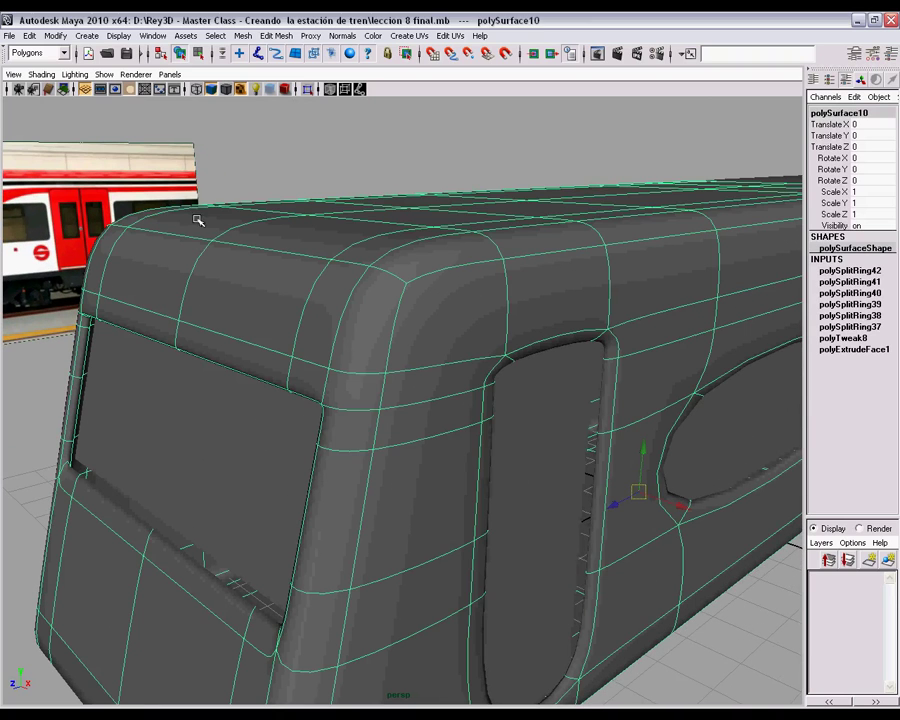
left_click(259, 206)
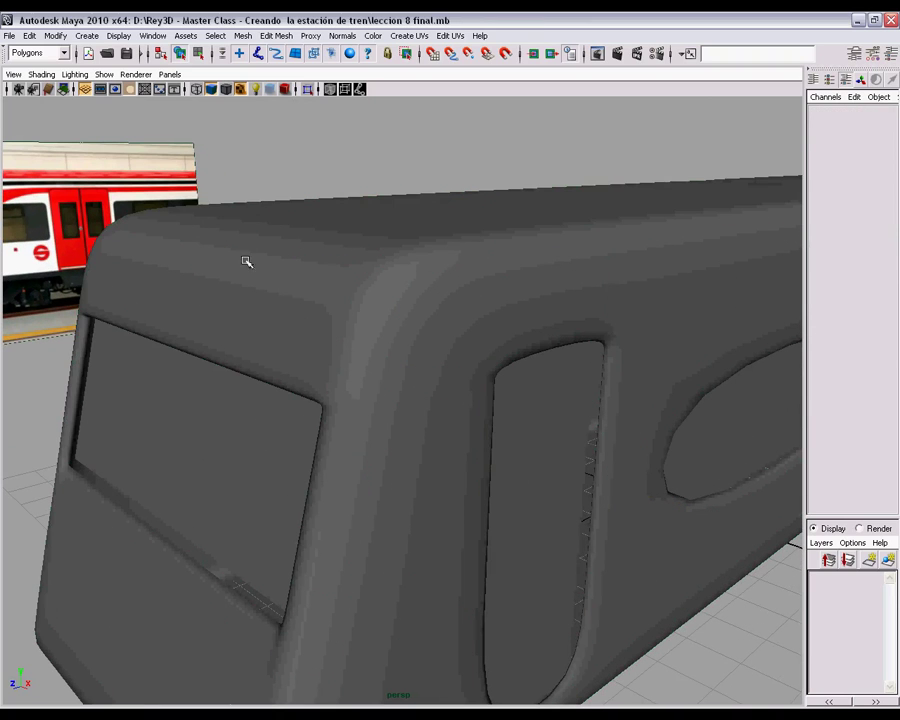
- Insert a horizontal edge loop around the front car body, just below the roof edge
left_click(440, 352)
key("1")
left_click_drag(448, 330, 437, 286, "alt")
right_click_drag(437, 285, 323, 248, "shift")
scroll(298, 235, "up", 1)
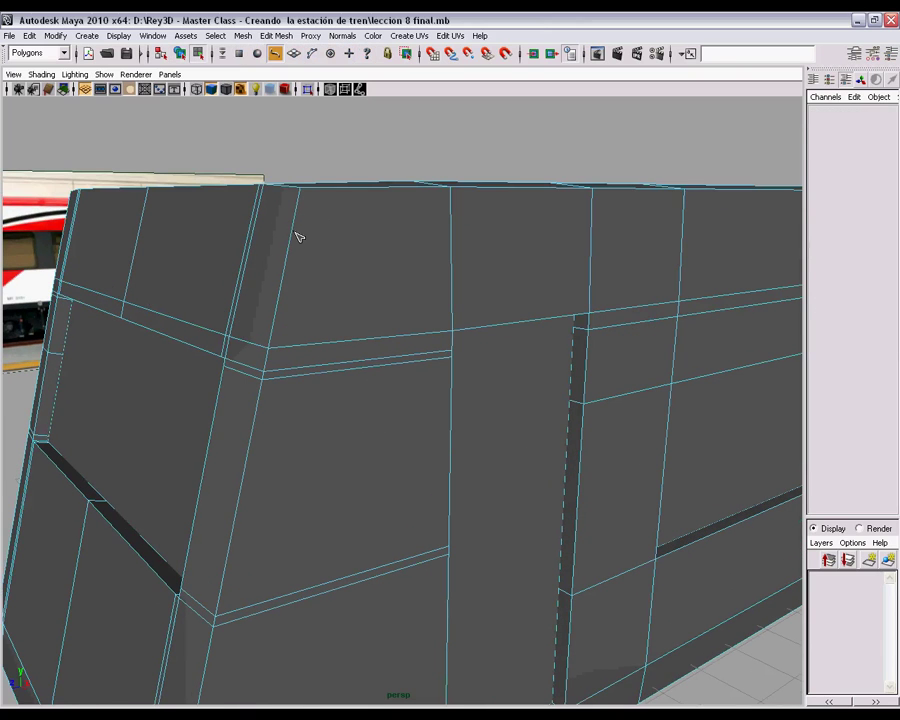
left_click_drag(297, 214, 341, 240)
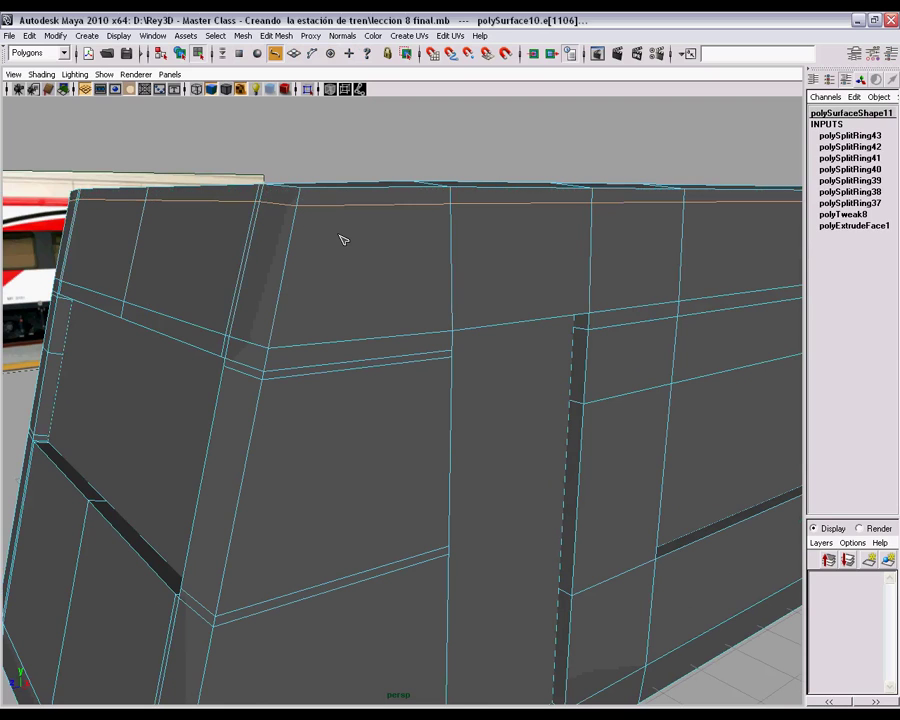
- Preview the front car smoothed, deselect it, and inspect the roof edge and front roof corner from several angles
key("w")
key("3")
right_click_drag(424, 277, 412, 232, "alt")
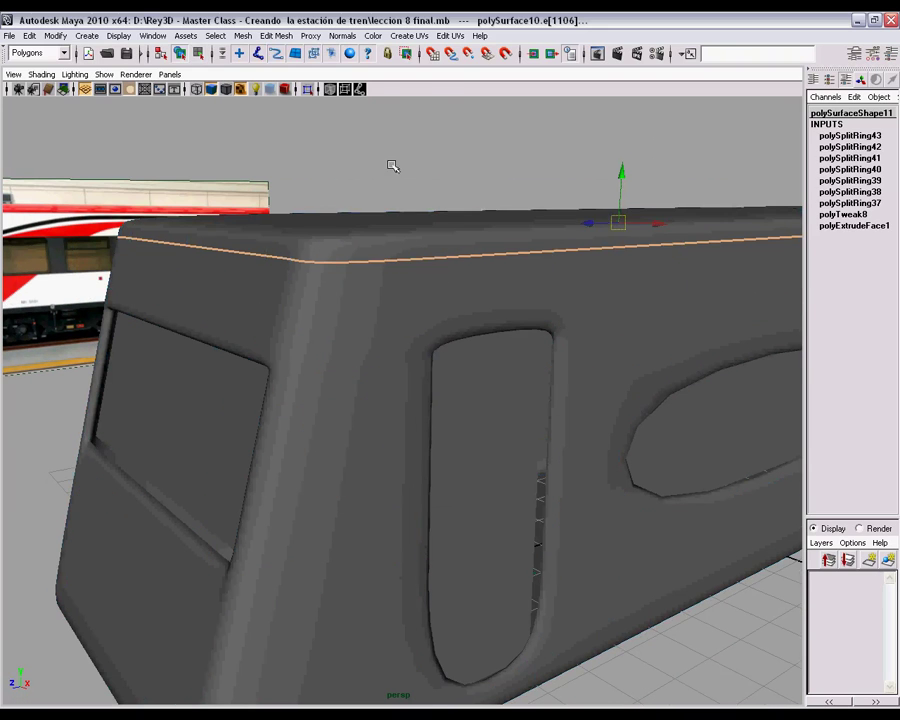
left_click(393, 166)
right_click_drag(422, 323, 375, 321, "alt")
left_click_drag(375, 321, 405, 328, "alt")
right_click_drag(405, 328, 514, 355, "alt")
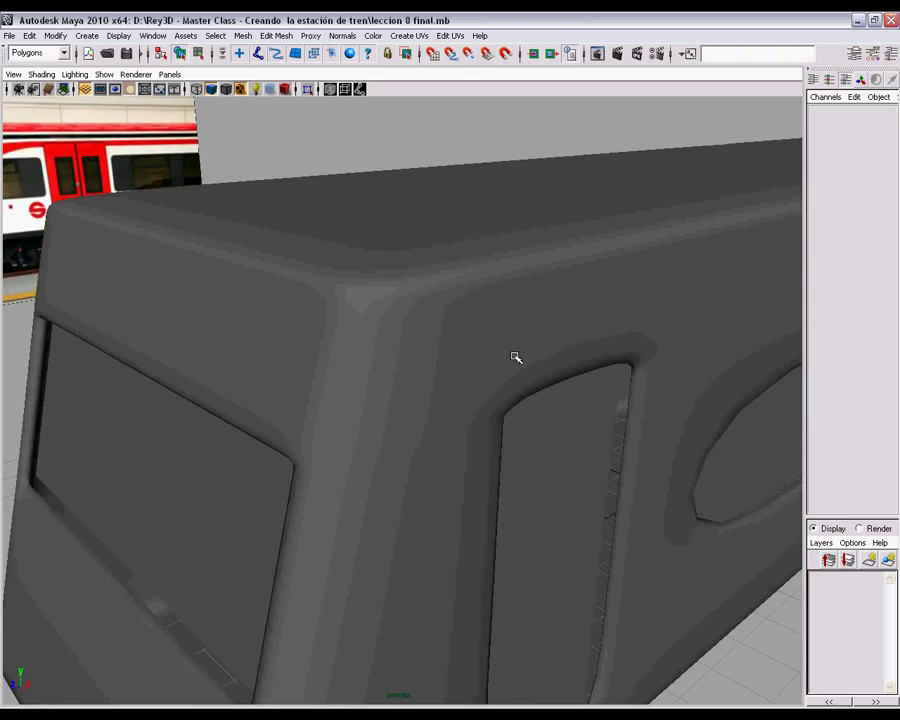
middle_click_drag(497, 256, 502, 281, "alt")
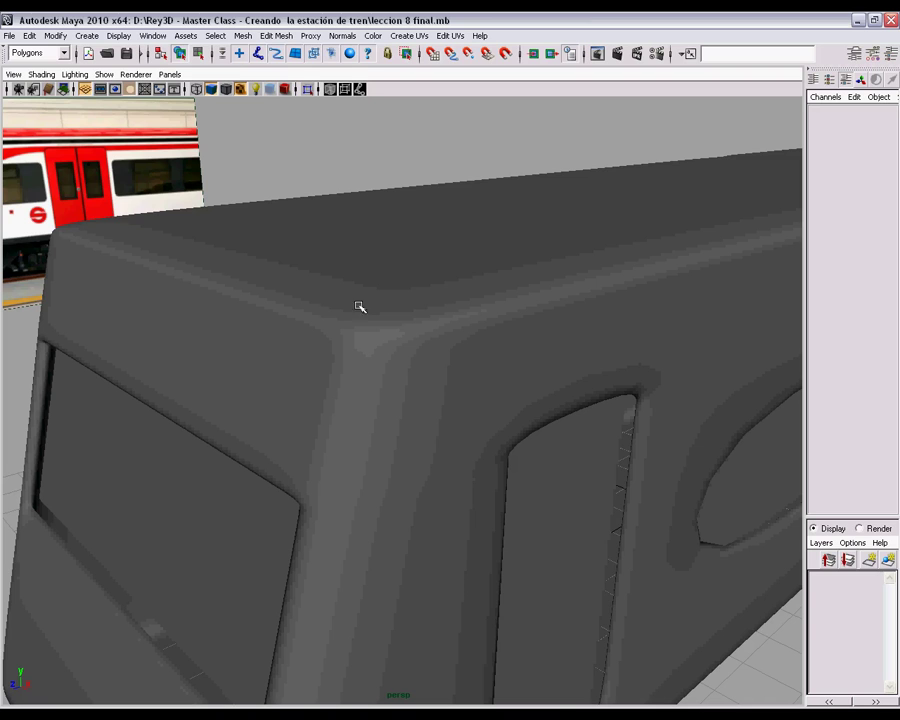
left_click_drag(519, 303, 422, 354, "alt")
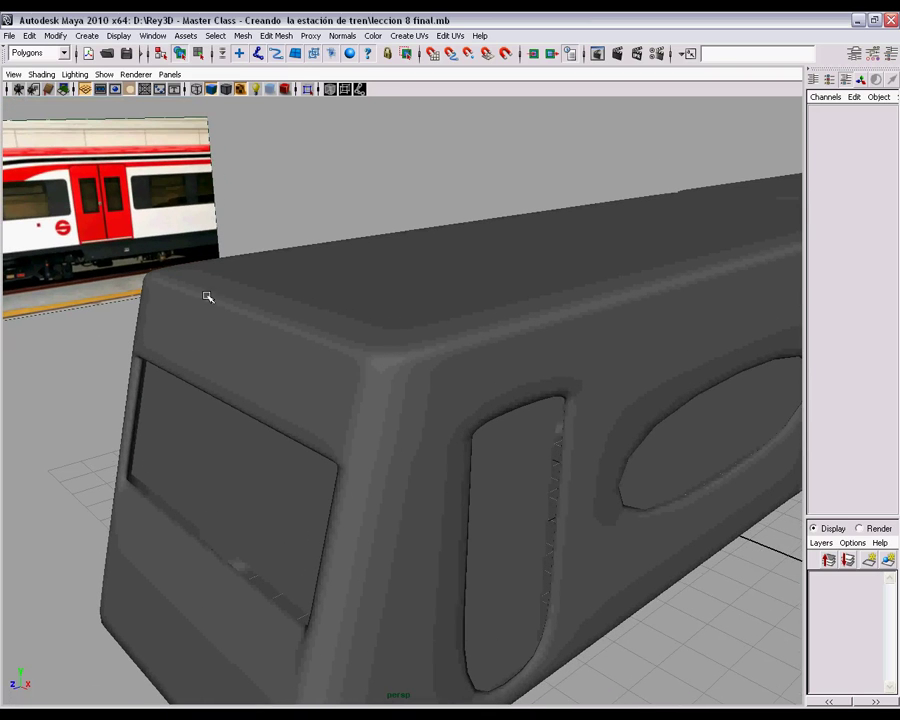
left_click_drag(632, 369, 556, 318, "alt")
right_click_drag(556, 318, 510, 290, "alt")
left_click_drag(510, 290, 536, 297, "alt")
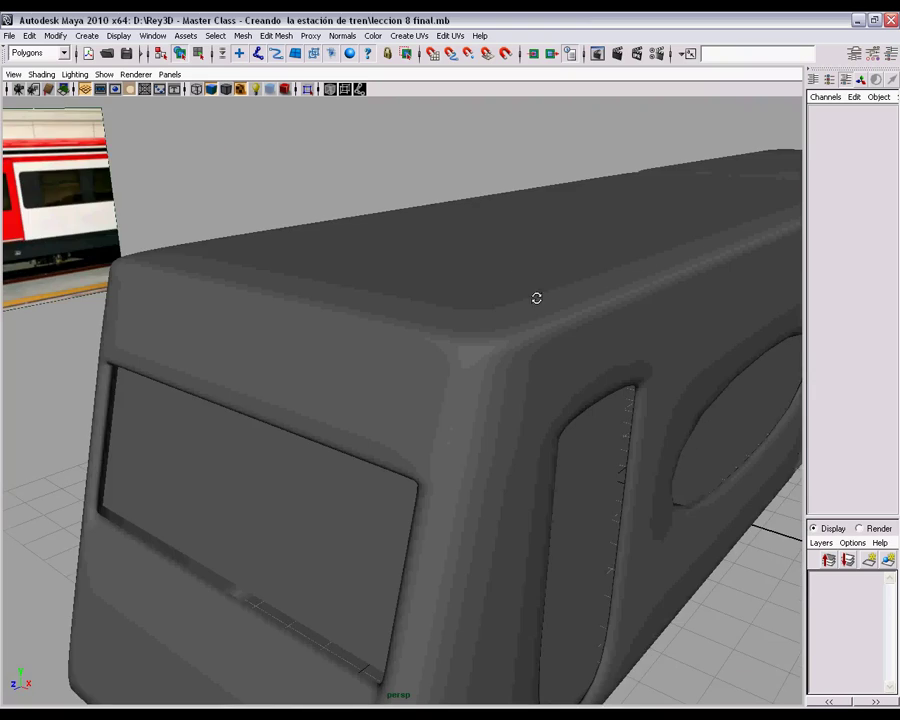
right_click_drag(536, 297, 568, 309, "alt")
left_click_drag(568, 309, 540, 306, "alt")
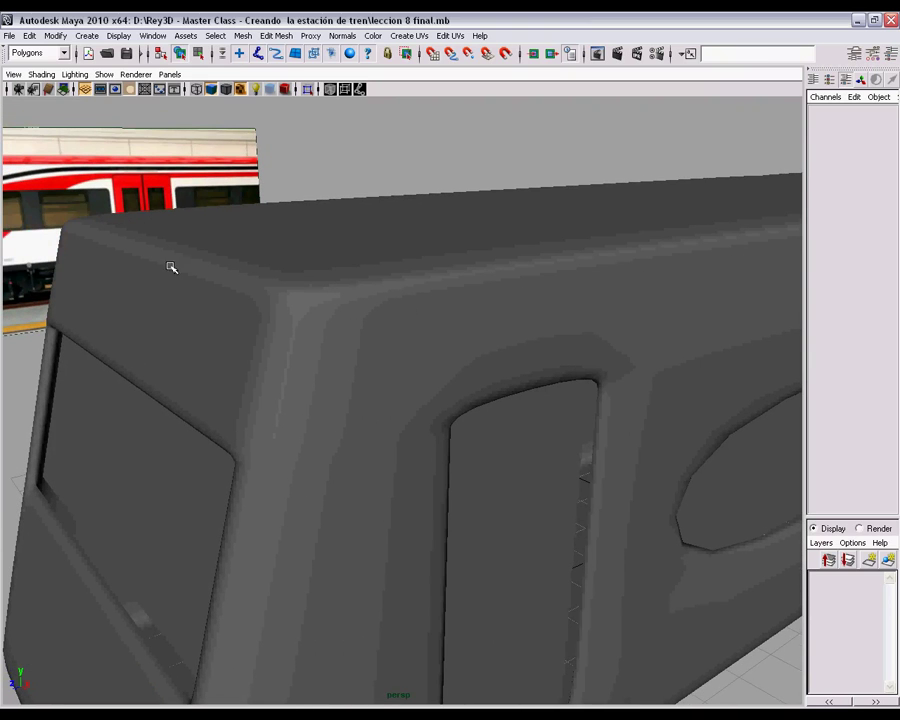
- Examine the smoothed outline of the front car's side door and side window openings
right_click_drag(518, 411, 408, 361, "alt")
left_click_drag(408, 361, 590, 384, "alt")
scroll(490, 391, "up", 2)
left_click_drag(460, 376, 392, 396, "alt")
scroll(389, 396, "up", 3)
middle_click_drag(356, 403, 412, 396, "alt")
scroll(408, 390, "up", 2)
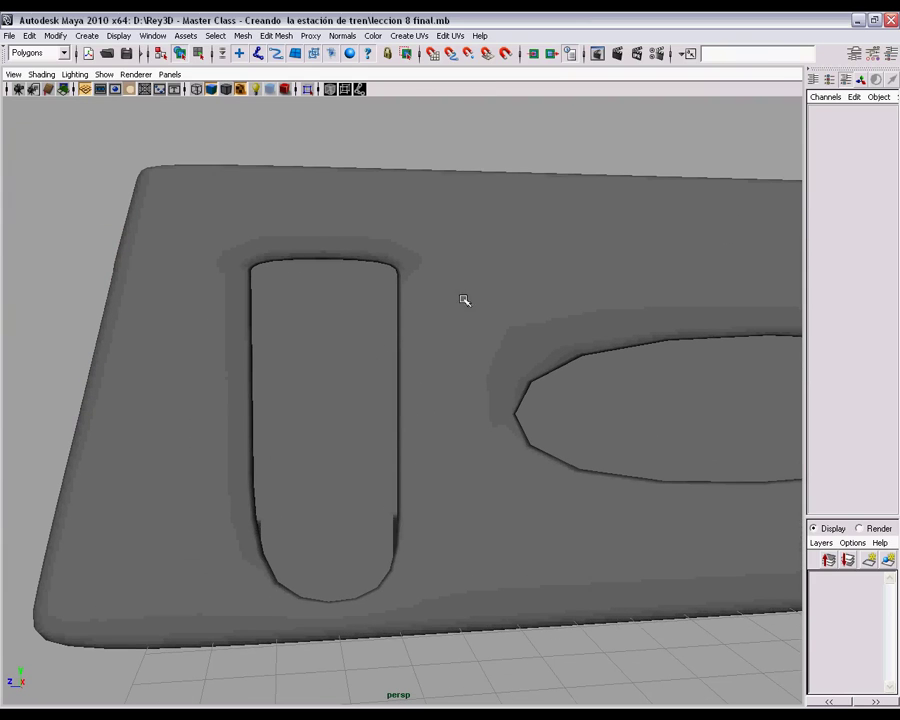
- Insert two vertical edge loops on the unsmoothed front car, just inside either side of the side door opening
left_click(488, 398)
key("1")
scroll(428, 299, "up", 3)
right_click(494, 251, "shift")
right_click_drag(494, 251, 442, 272, "shift")
middle_click_drag(420, 350, 428, 378, "alt")
left_click_drag(428, 378, 475, 357, "alt")
scroll(468, 320, "up", 3)
left_click_drag(478, 291, 497, 296)
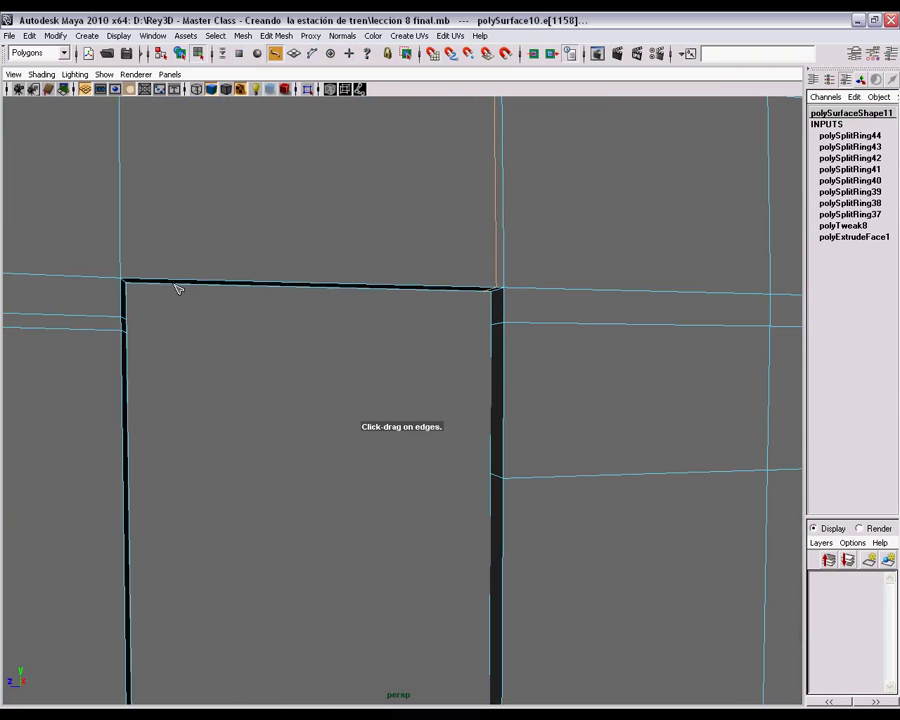
left_click_drag(155, 284, 130, 286)
- Try to insert another vertical edge loop across the side door's top edge, and undo it
left_click_drag(392, 504, 397, 350, "alt")
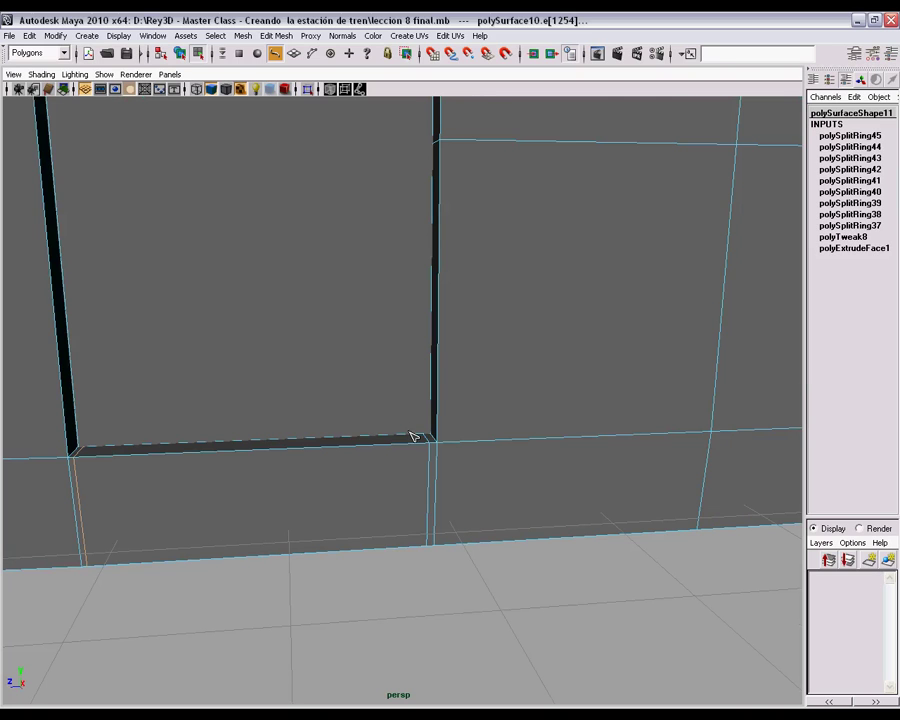
middle_click_drag(420, 399, 446, 396, "alt")
scroll(442, 380, "down", 4)
middle_click_drag(402, 205, 418, 412, "alt")
middle_click_drag(397, 590, 422, 502, "alt")
scroll(424, 518, "up", 3)
left_click_drag(238, 523, 452, 281, "alt")
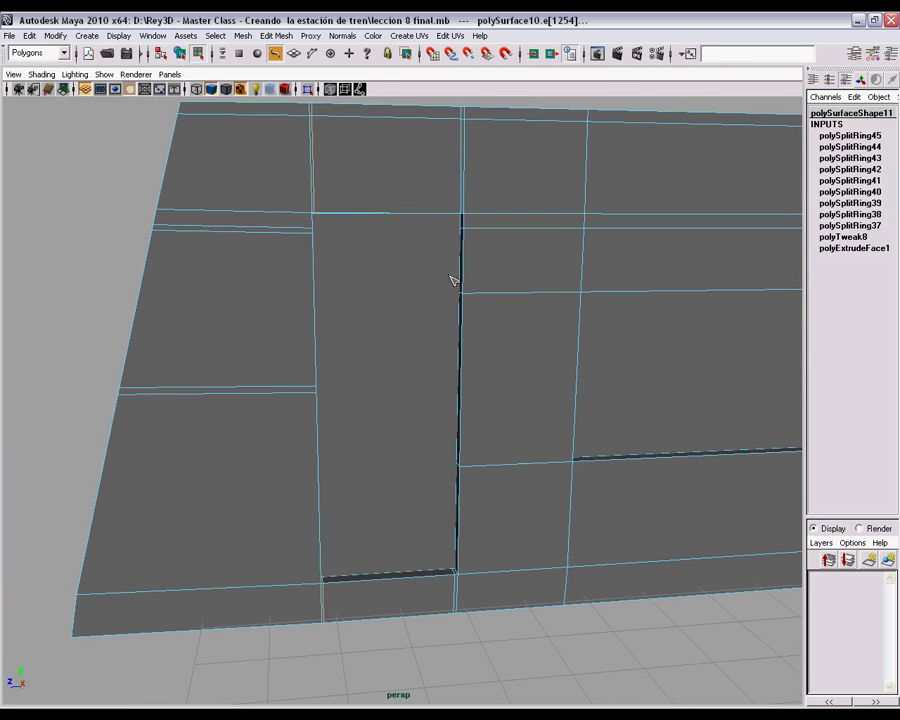
left_click_drag(424, 219, 416, 214)
key("z")
right_click_drag(430, 290, 463, 287, "alt")
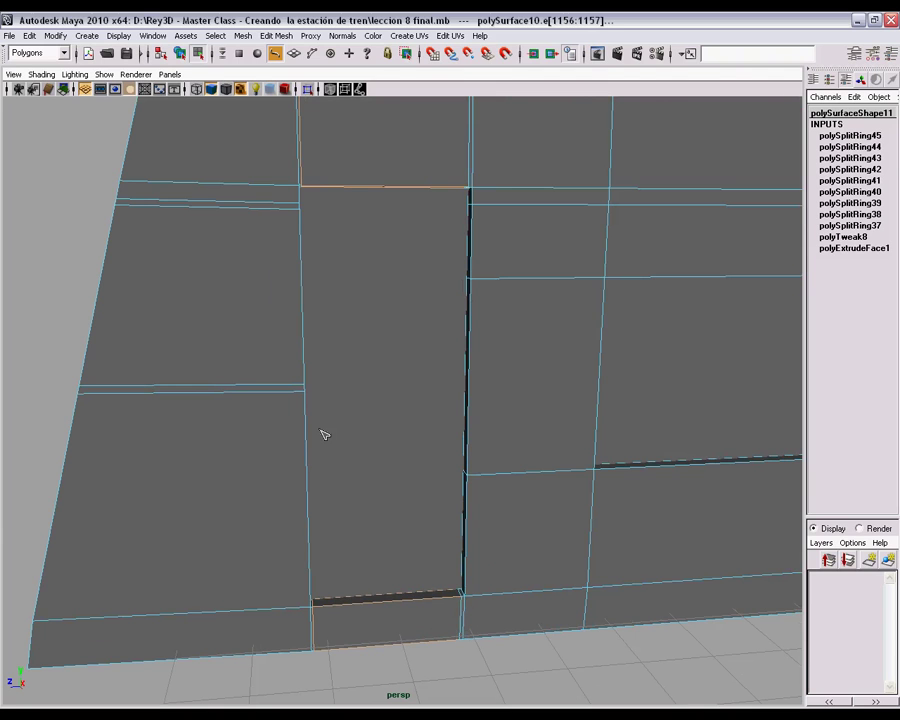
middle_click_drag(353, 382, 356, 419, "alt")
left_click_drag(362, 321, 283, 292, "alt")
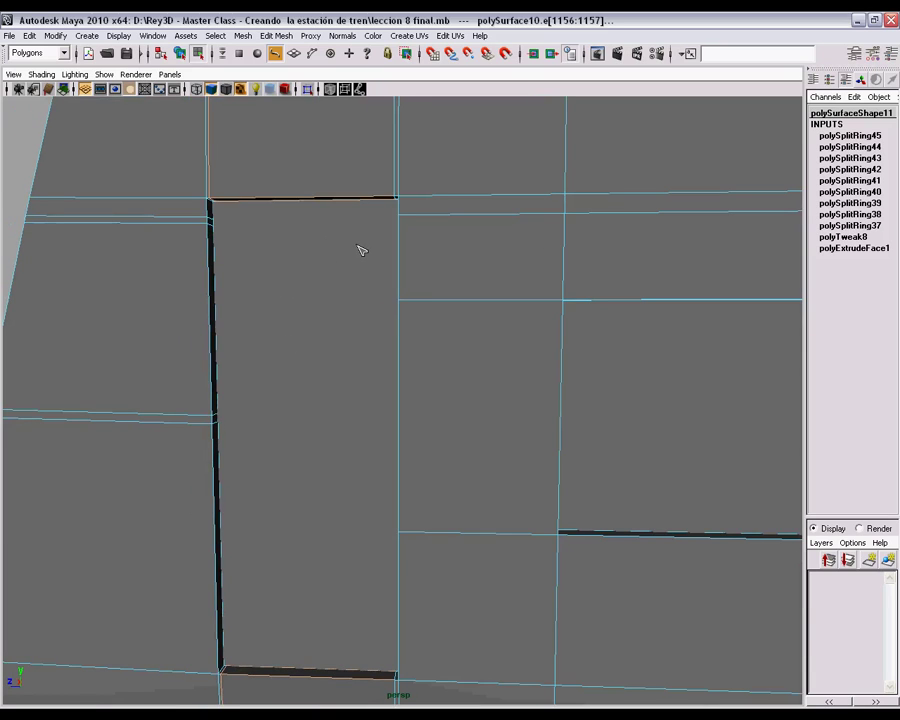
- Show the front car in smooth mesh preview and return to object mode
key("3")
scroll(482, 277, "down", 5)
right_click_drag(479, 214, 514, 197)
left_click(490, 150)
scroll(492, 344, "down", 1)
right_click_drag(492, 343, 434, 346, "alt")
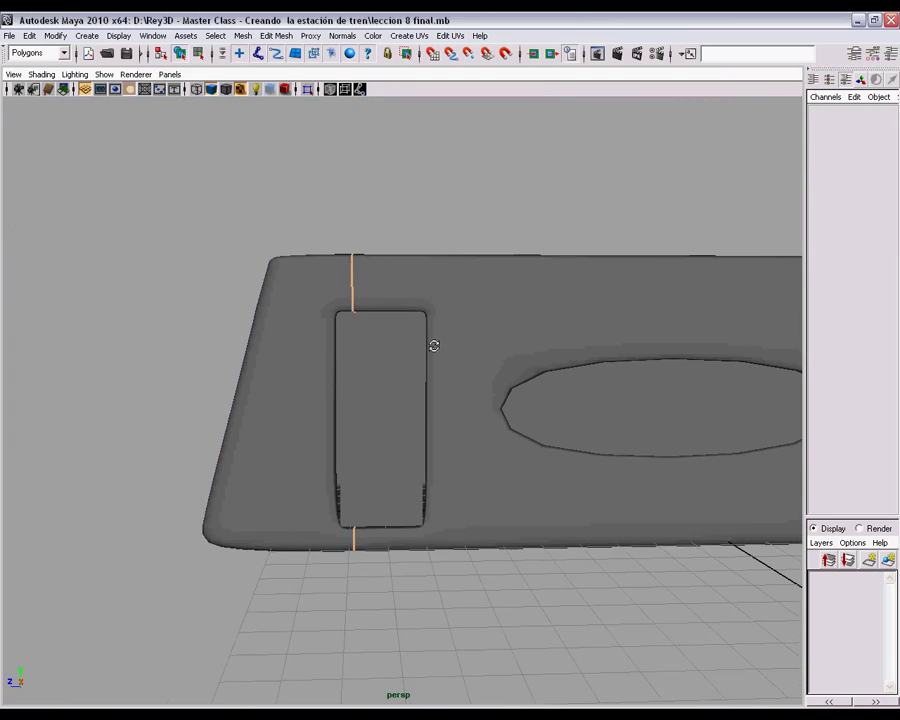
left_click_drag(448, 207, 456, 229, "alt")
- Display the smoothed front car's edges to check the loops around the side door, and return to object mode
right_click_drag(435, 306, 440, 273)
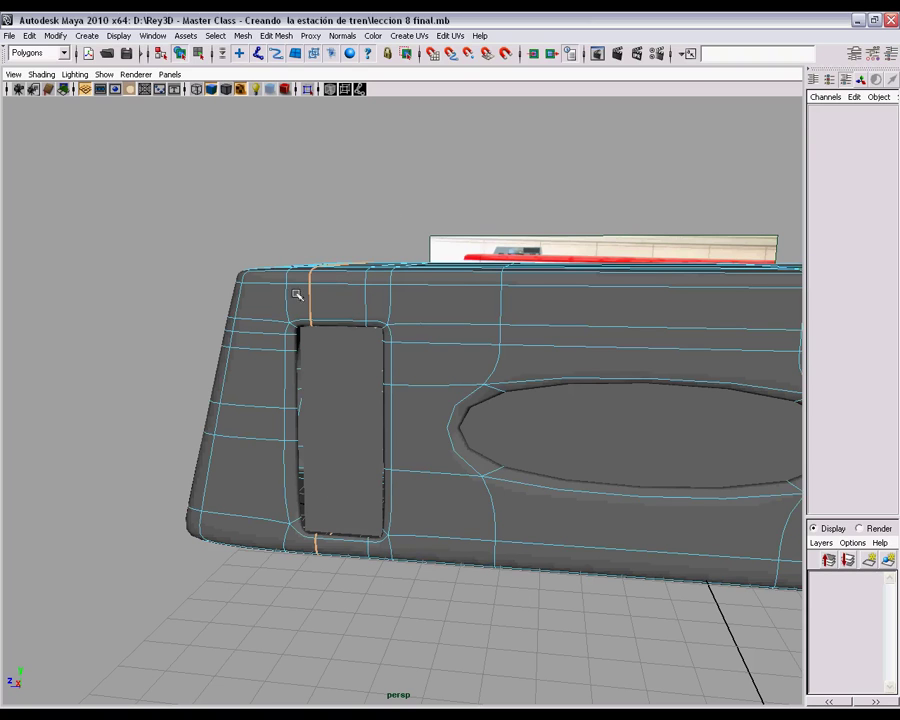
left_click_drag(403, 314, 401, 370, "alt")
left_click_drag(240, 206, 462, 621)
left_click(293, 186)
right_click(459, 305)
right_click_drag(459, 305, 508, 289)
left_click(248, 187)
- Inspect the corners of the smoothed side door opening up close
right_click_drag(357, 343, 440, 364, "alt")
left_click_drag(440, 364, 466, 364, "alt")
right_click_drag(467, 364, 377, 378, "alt")
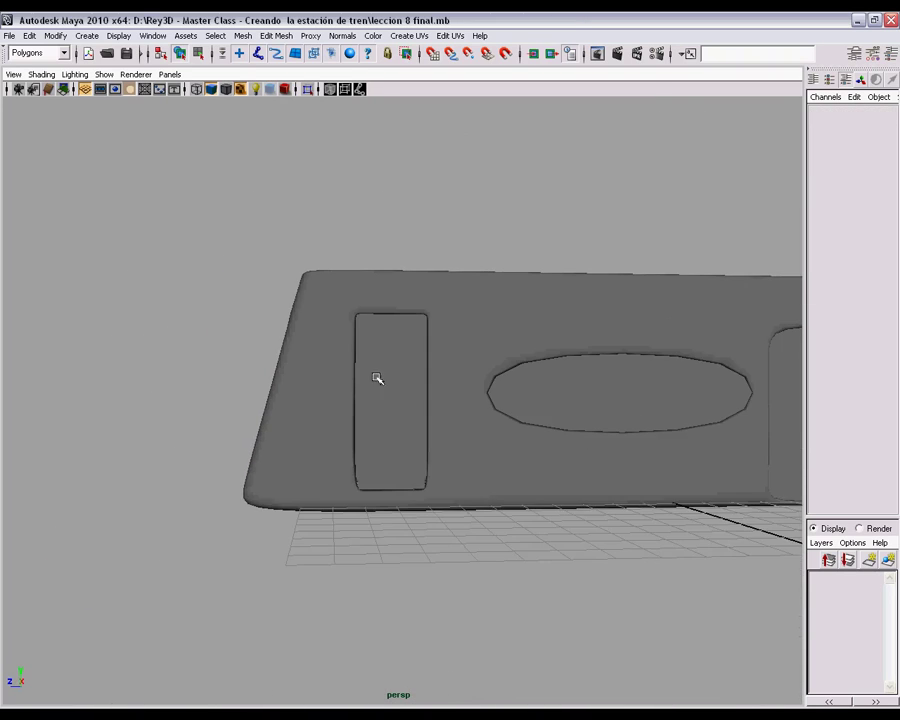
left_click_drag(375, 381, 400, 380, "alt")
right_click_drag(400, 380, 530, 459, "alt")
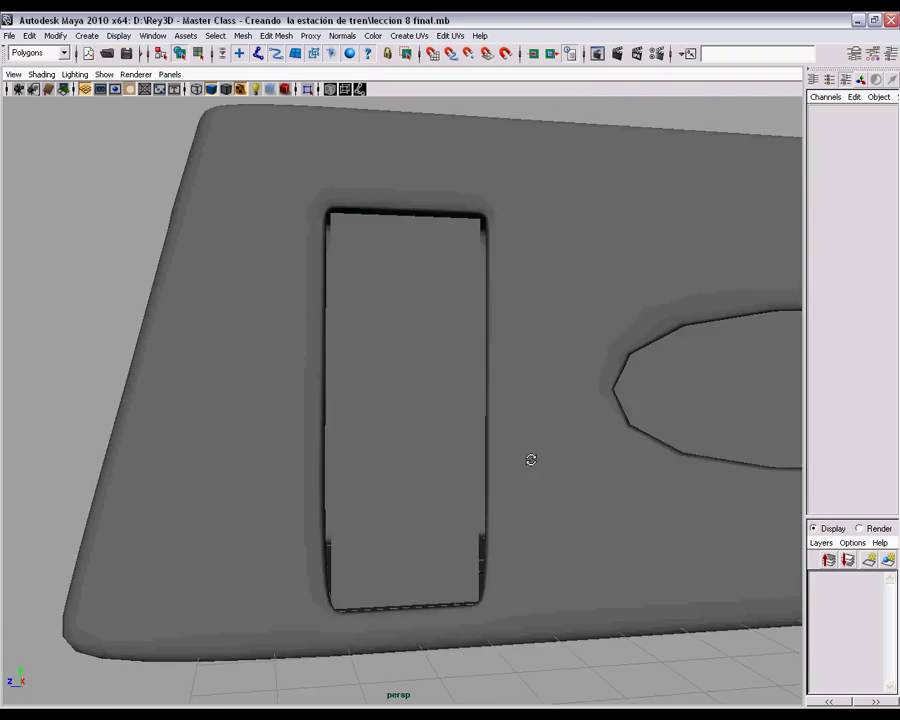
left_click_drag(530, 459, 514, 430, "alt")
middle_click_drag(514, 430, 487, 527, "alt")
right_click_drag(487, 527, 510, 517, "alt")
left_click_drag(510, 517, 478, 456, "alt")
left_click_drag(436, 498, 494, 406, "alt")
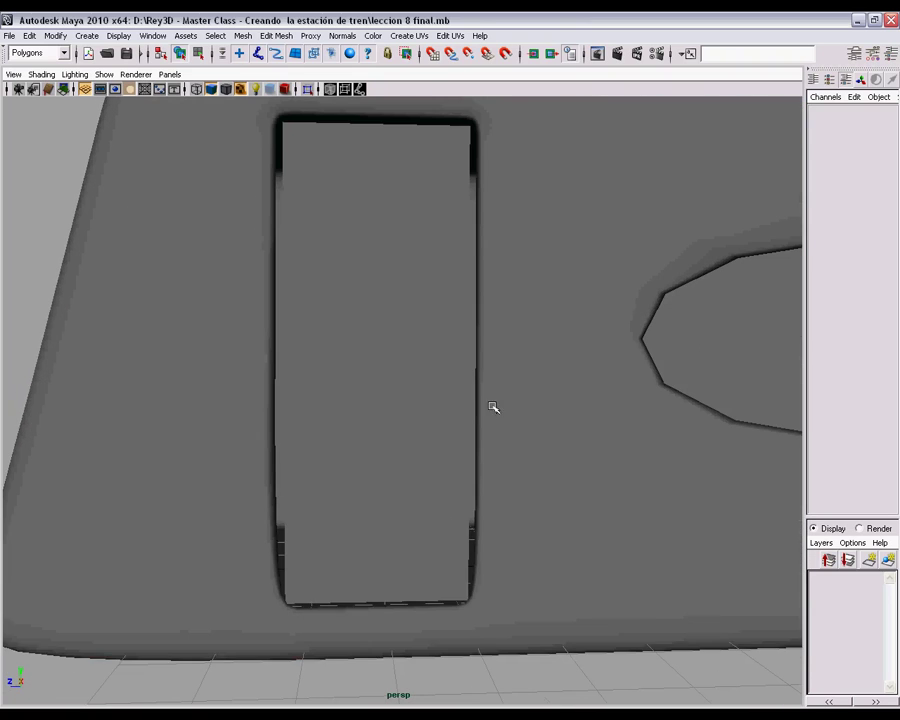
- Insert horizontal edge loops on both sides of the side door opening, just above its bottom edge
left_click(495, 494)
left_click_drag(603, 382, 522, 394, "alt")
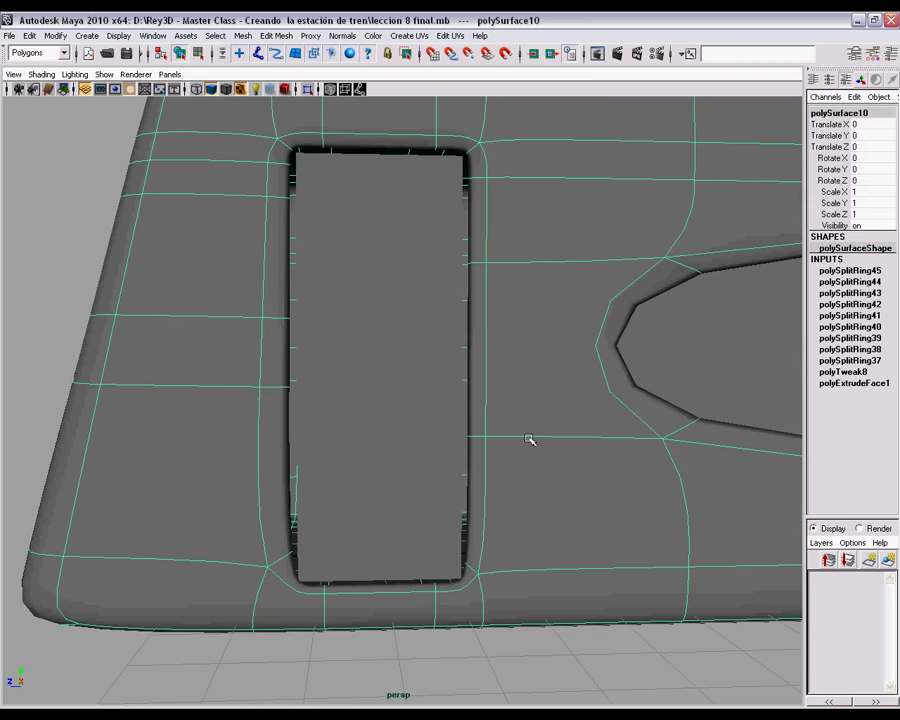
key("1")
right_click_drag(518, 454, 607, 550, "alt")
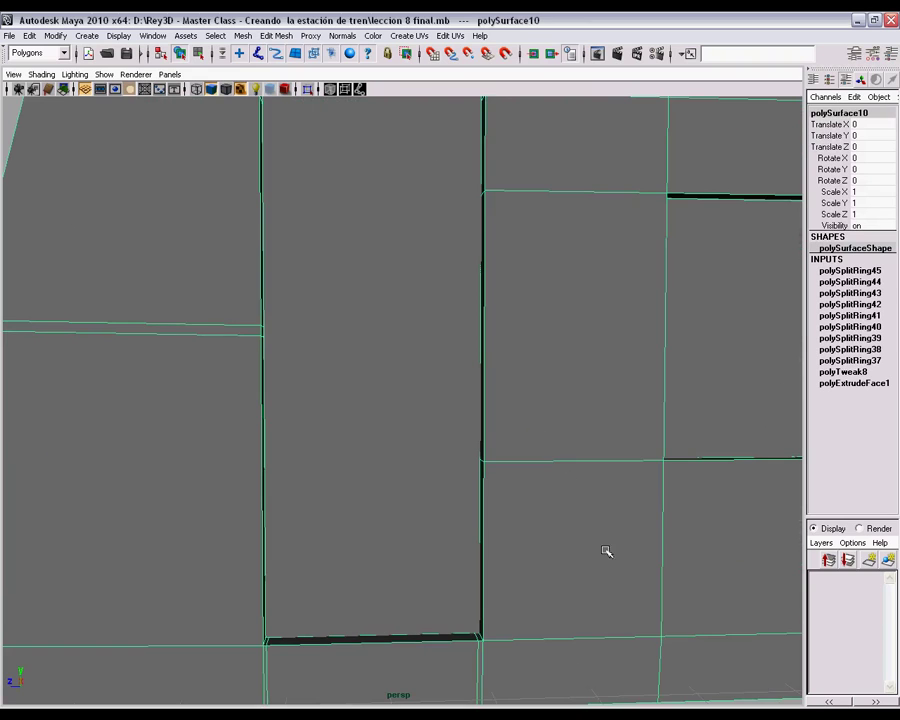
middle_click_drag(607, 550, 608, 448, "alt")
left_click_drag(589, 432, 611, 403, "alt")
right_click_drag(612, 404, 524, 416, "shift")
right_click_drag(424, 517, 572, 540, "alt")
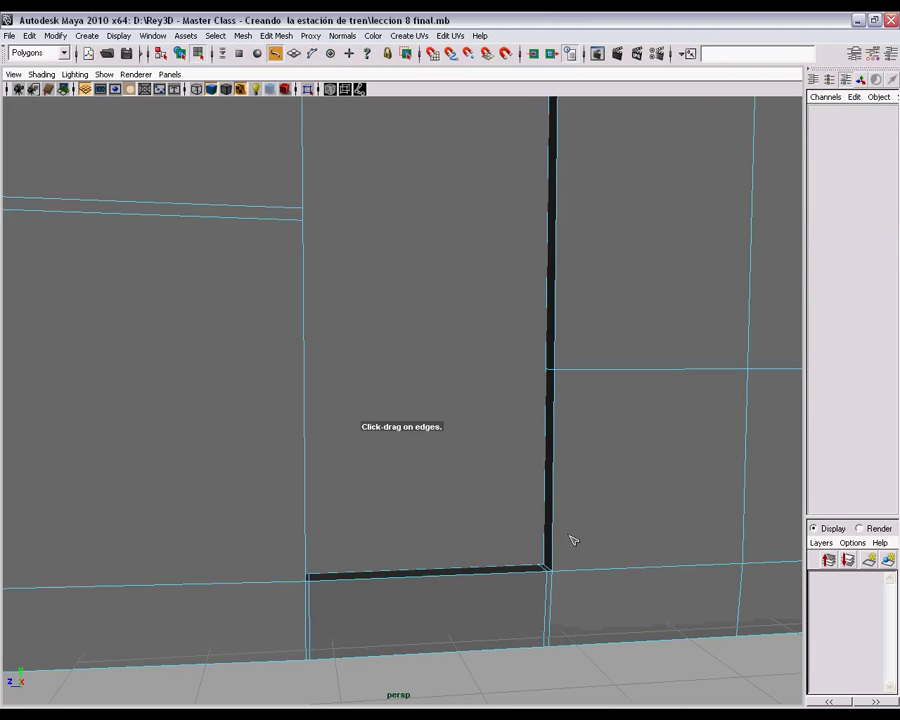
left_click_drag(556, 541, 556, 568)
left_click_drag(308, 572, 308, 578)
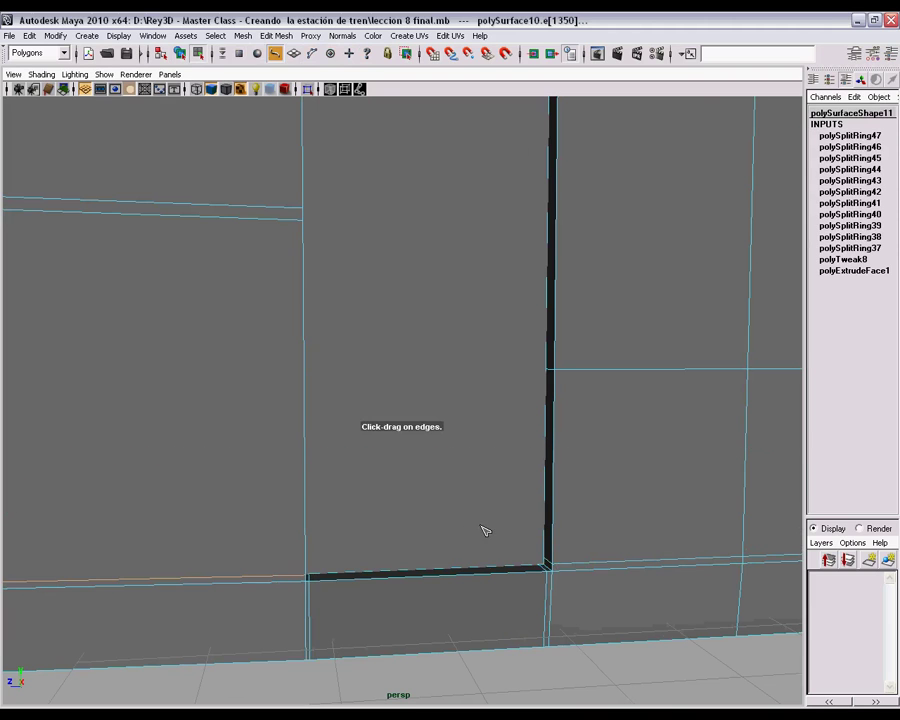
- Show the front car smoothed again, return to object mode, and clear the selection
right_click_drag(522, 537, 466, 501, "alt")
middle_click_drag(520, 375, 480, 477, "alt")
right_click_drag(481, 477, 426, 466, "alt")
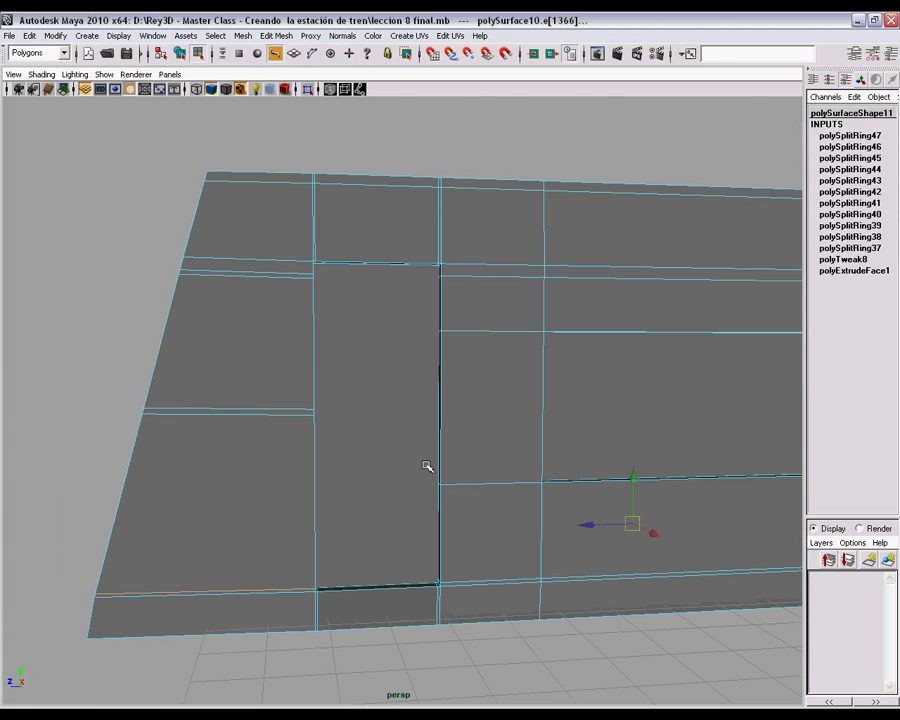
key("3")
right_click_drag(517, 248, 540, 175)
left_click(540, 175)
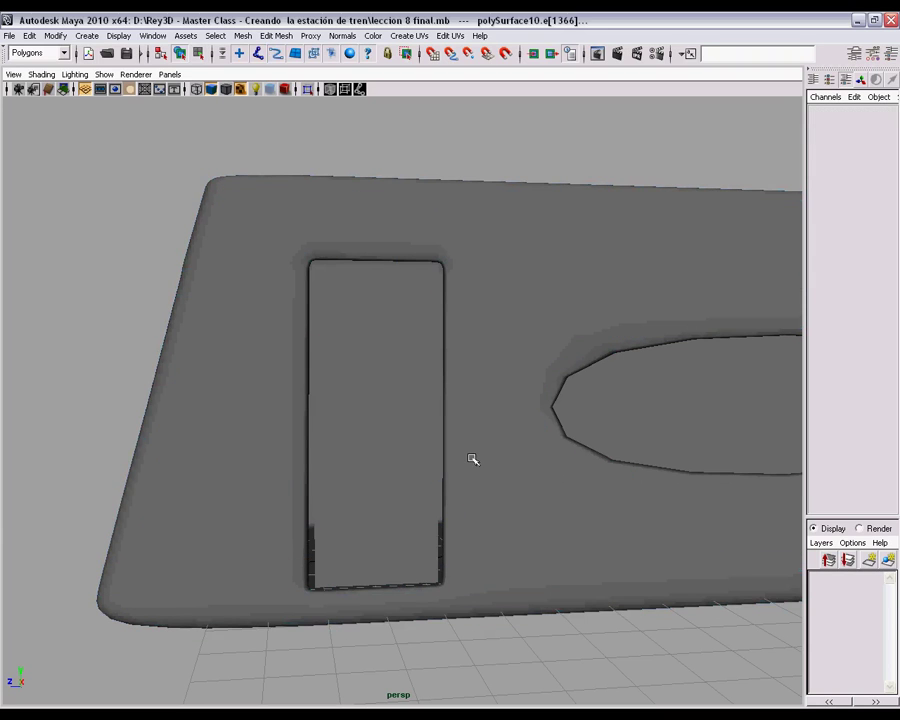
- Inspect the smoothed side door's top and bottom corners and its surrounding surface from several angles
right_click_drag(448, 461, 425, 456, "alt")
mouse_move(425, 456)
left_mouse_down("alt")
mouse_move(378, 464)
mouse_move(442, 464)
left_mouse_up("alt")
right_click_drag(442, 464, 502, 498, "alt")
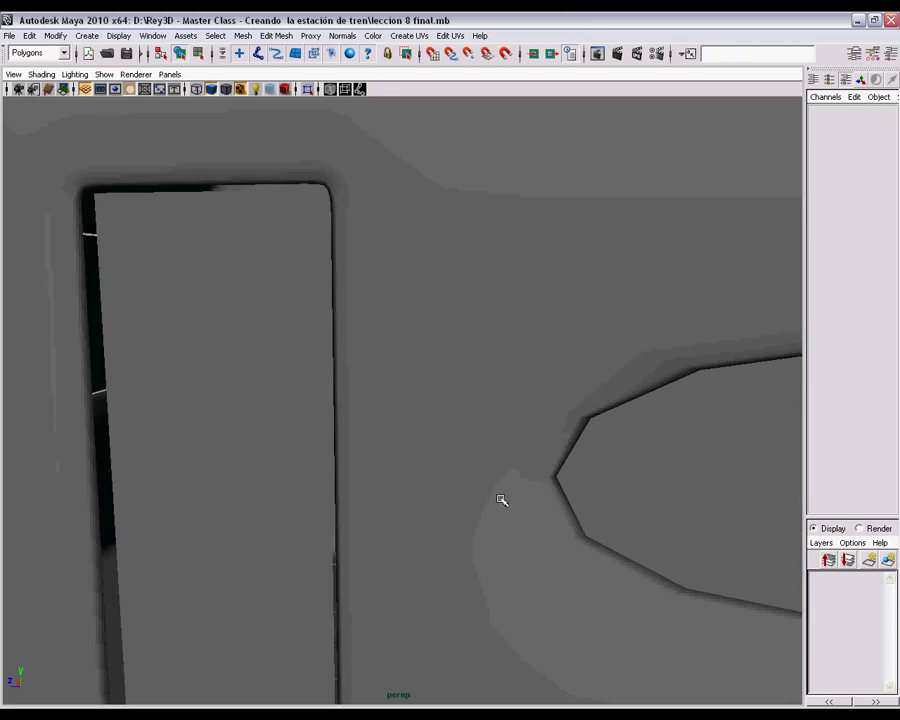
left_click_drag(502, 498, 572, 478, "alt")
middle_click_drag(572, 478, 637, 404, "alt")
left_click_drag(637, 404, 587, 521, "alt")
right_click_drag(587, 521, 628, 528, "alt")
left_click_drag(628, 528, 590, 456, "alt")
middle_click_drag(590, 456, 590, 482, "alt")
right_click_drag(590, 482, 610, 464, "alt")
right_click_drag(505, 284, 494, 372, "alt")
left_click_drag(494, 372, 464, 410, "alt")
middle_click_drag(496, 528, 640, 474, "alt")
left_click_drag(640, 474, 618, 474, "alt")
right_click_drag(618, 474, 565, 532, "alt")
left_click_drag(565, 532, 586, 494, "alt")
right_click_drag(389, 552, 560, 344, "alt")
middle_click_drag(560, 344, 561, 529, "alt")
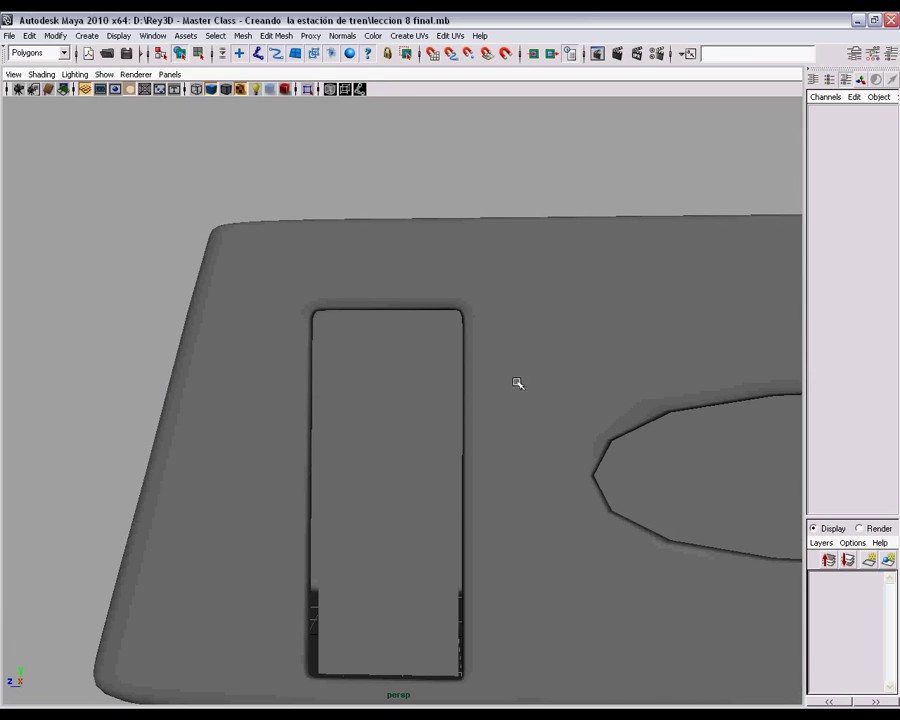
middle_click_drag(517, 383, 493, 374, "alt")
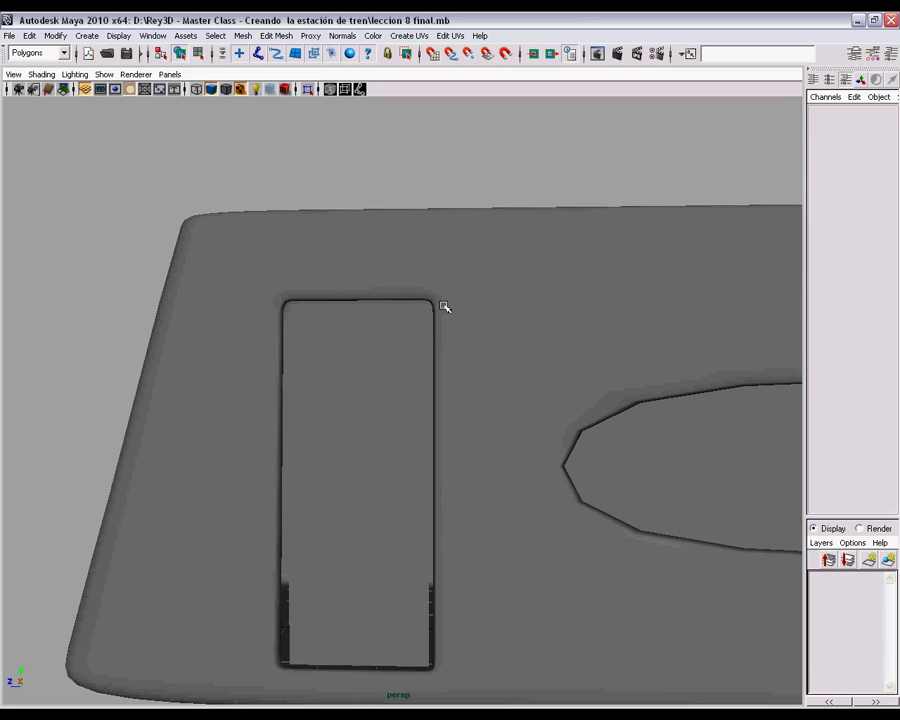
left_click_drag(505, 374, 438, 366, "alt")
right_click_drag(438, 366, 554, 410, "alt")
middle_click_drag(554, 410, 553, 335, "alt")
- Show the front car unsmoothed and examine the edge loops at the side door's top and along the car side
left_click(540, 338)
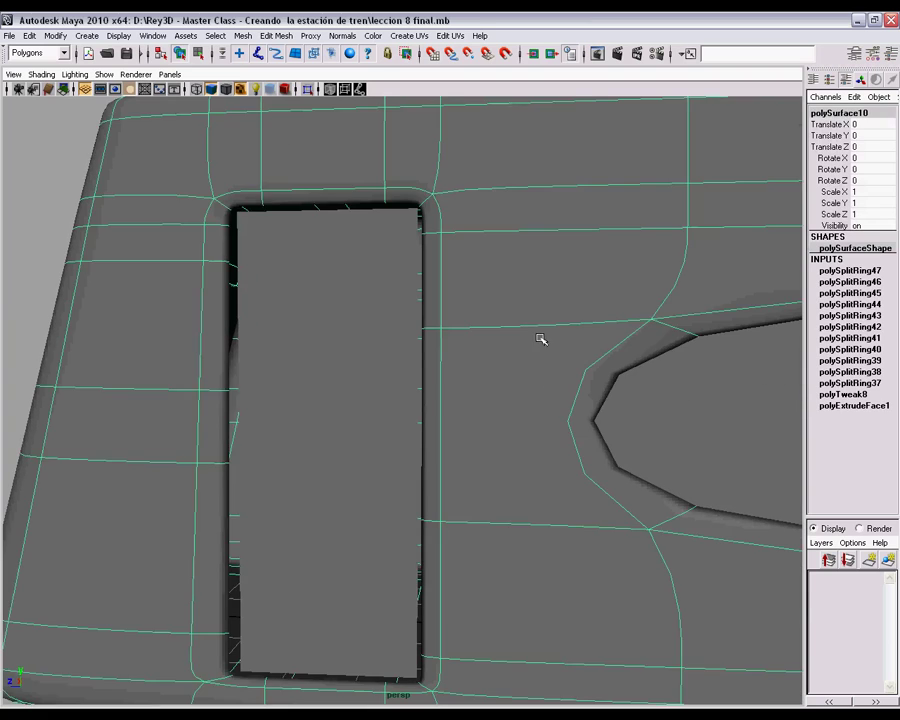
key("1")
middle_click_drag(472, 372, 508, 427, "alt")
right_click_drag(508, 427, 490, 270, "alt")
middle_click_drag(490, 270, 498, 289, "alt")
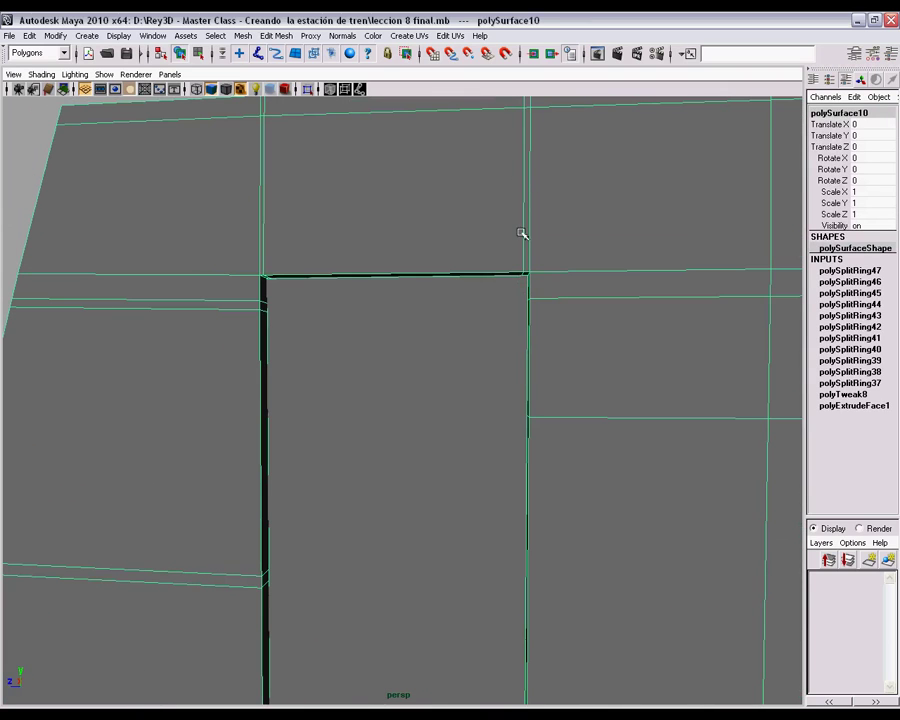
middle_click_drag(282, 211, 650, 360, "alt")
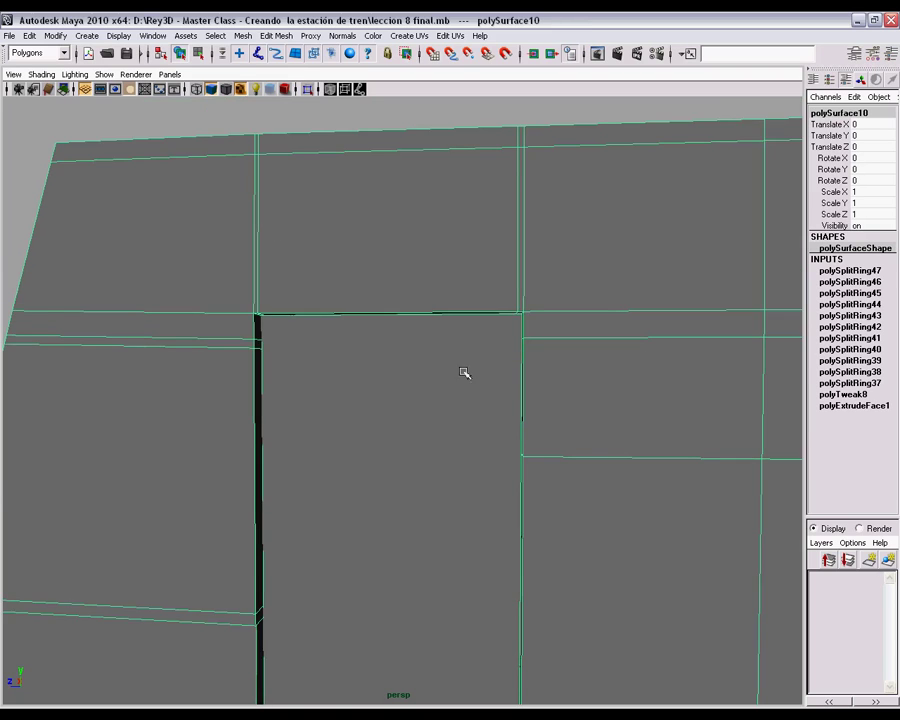
right_click_drag(464, 373, 552, 368, "alt")
left_click_drag(552, 368, 456, 366, "alt")
right_click_drag(456, 366, 550, 402, "alt")
left_click_drag(550, 402, 612, 397, "alt")
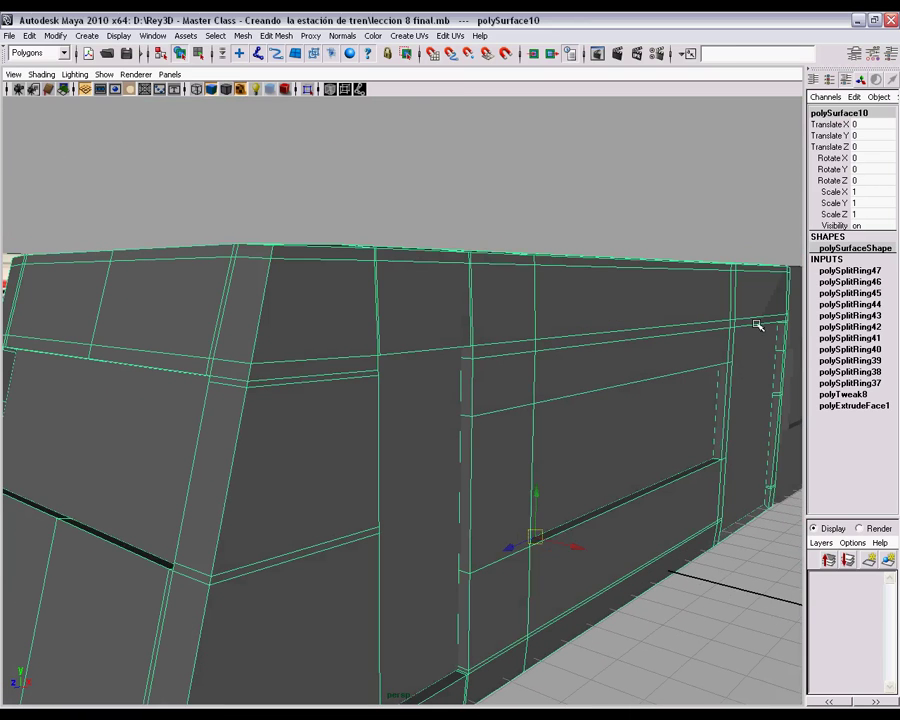
left_click_drag(552, 347, 472, 356, "alt")
right_click_drag(472, 356, 421, 336, "alt")
middle_click_drag(382, 374, 512, 389, "alt")
left_click_drag(512, 389, 434, 402, "alt")
right_click_drag(434, 402, 492, 428, "alt")
- Switch the front car back to smooth preview, deselect it, and view the side window
key("3")
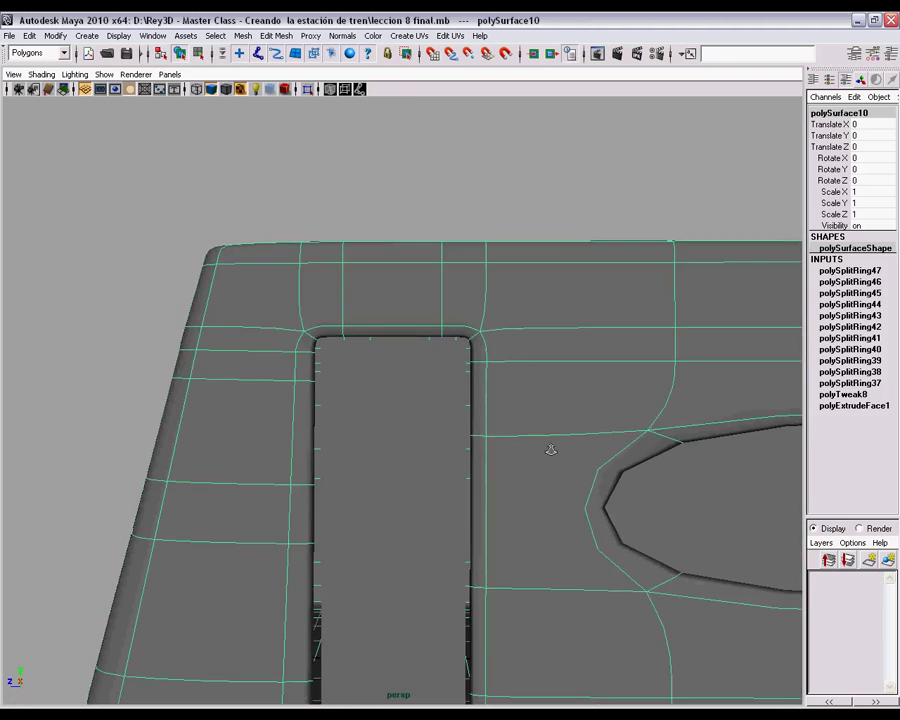
right_click_drag(550, 450, 478, 421, "alt")
left_click(482, 223)
middle_click_drag(498, 438, 503, 318, "alt")
left_click_drag(510, 329, 406, 418, "alt")
right_click_drag(406, 418, 513, 302, "alt")
- Show the front car unsmoothed and insert a vertical edge loop just inside the side window's end next to the rear door
left_click(506, 442)
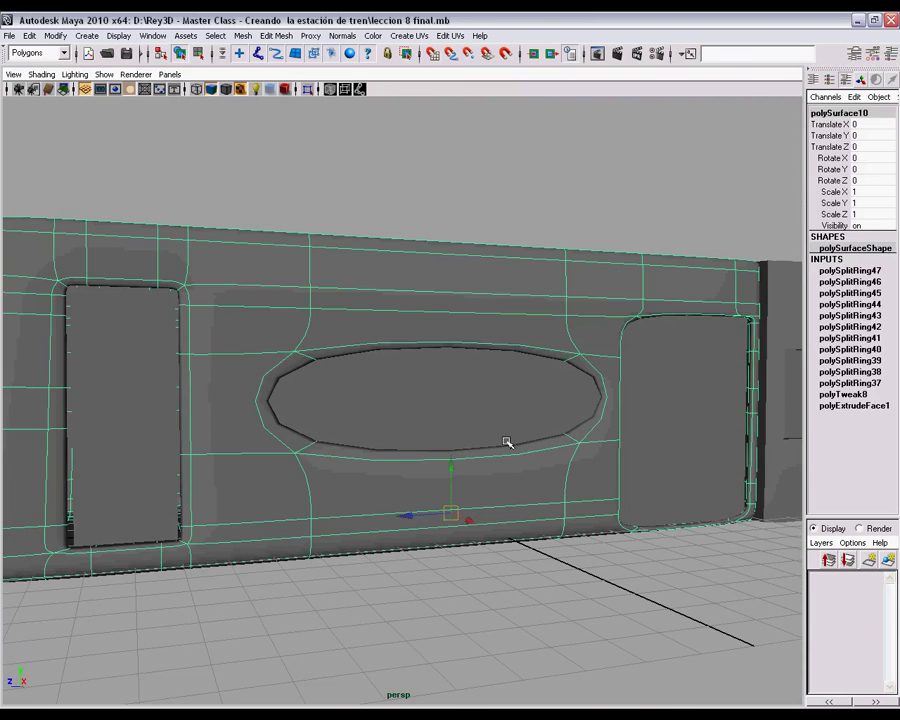
key("1")
right_click_drag(464, 362, 640, 456, "alt")
left_click_drag(640, 456, 553, 405, "alt")
left_click(515, 361)
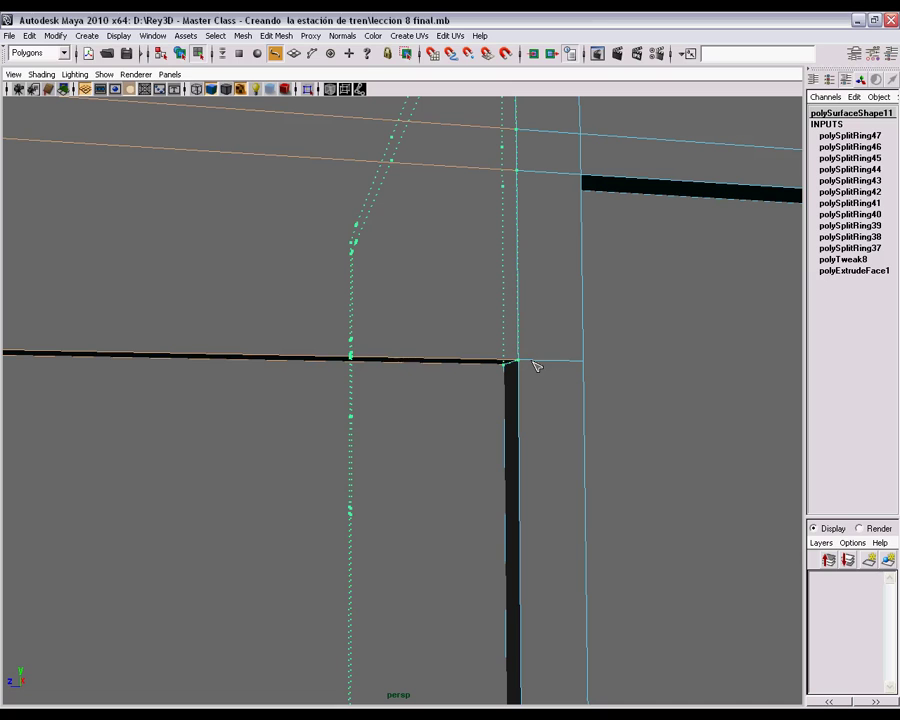
left_click_drag(510, 362, 509, 362)
- Insert a vertical edge loop just inside the side window's opposite end, next to the front door
right_click_drag(602, 529, 443, 514, "alt")
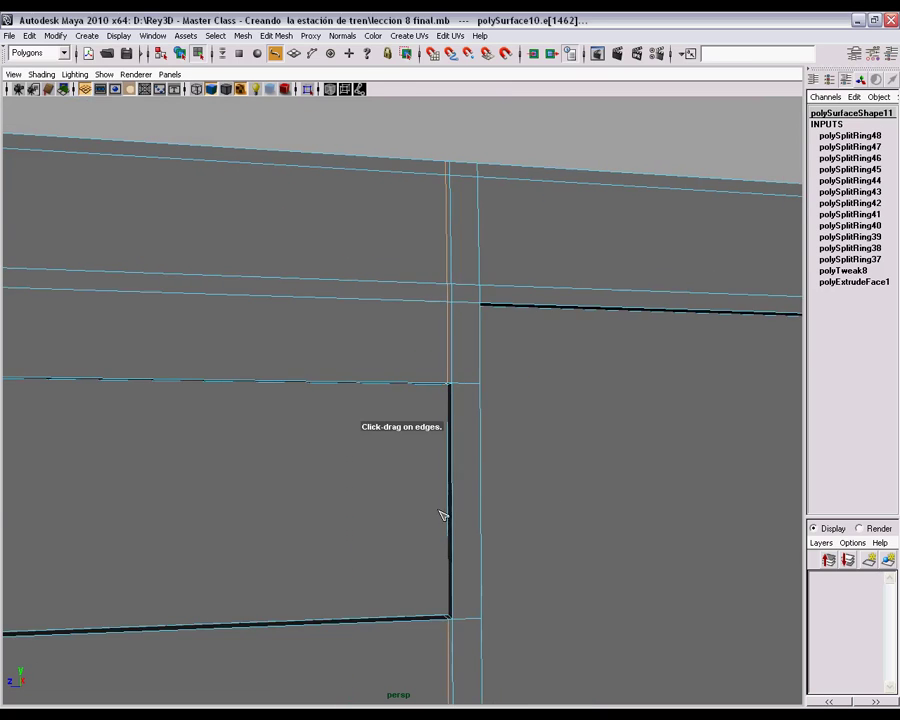
middle_click_drag(502, 560, 542, 446, "alt")
right_click_drag(542, 446, 486, 415, "alt")
left_click_drag(481, 487, 344, 232, "alt")
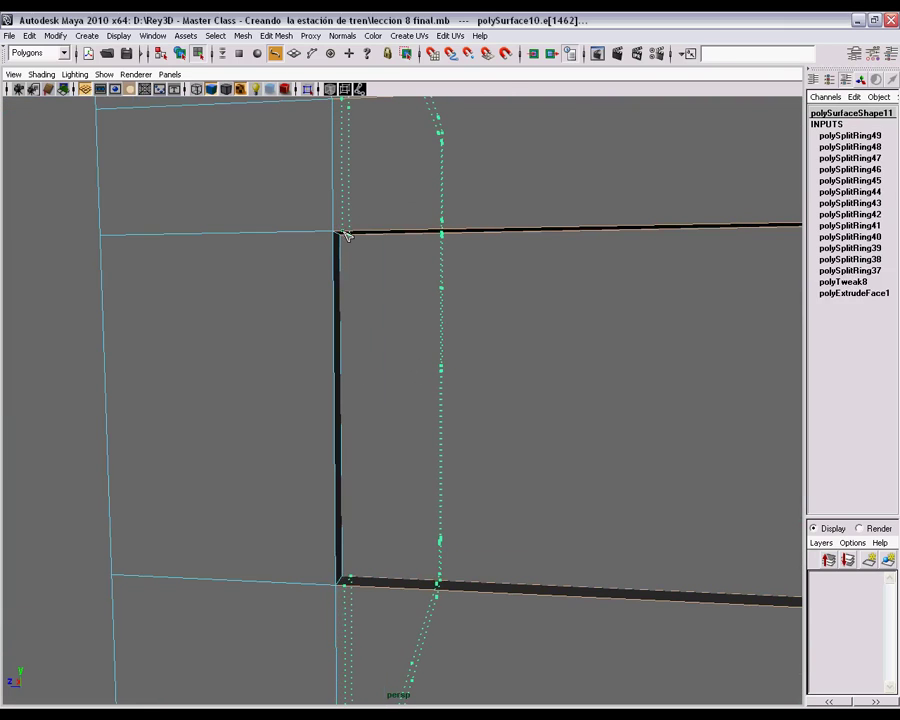
- Insert a short horizontal edge loop just below the window's upper corner, between the front door and the side window
scroll(504, 428, "down", 5)
middle_click_drag(504, 428, 482, 428, "alt")
left_click_drag(482, 428, 540, 417, "alt")
left_click_drag(349, 357, 285, 352, "alt")
scroll(270, 360, "up", 3)
middle_click_drag(217, 374, 283, 378, "alt")
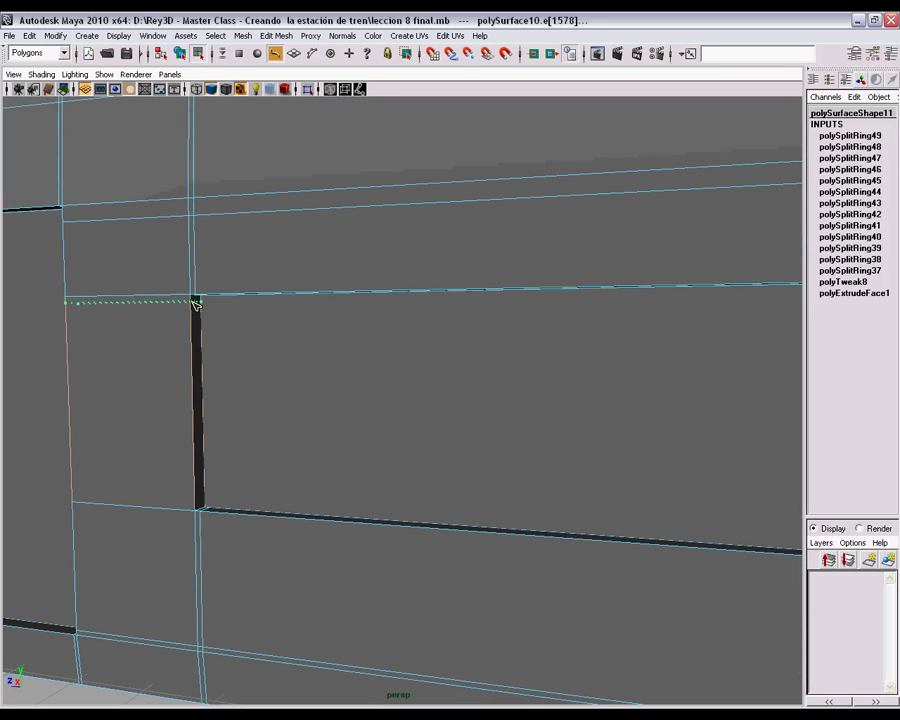
left_click_drag(193, 301, 193, 300)
- Insert horizontal edge loops near the window's upper and lower corners in the strip between the window and the rear door
middle_click_drag(642, 418, 581, 414, "alt")
scroll(575, 412, "down", 5)
left_click_drag(600, 390, 698, 387, "alt")
middle_click_drag(698, 387, 510, 400, "alt")
right_click_drag(510, 400, 674, 468, "alt")
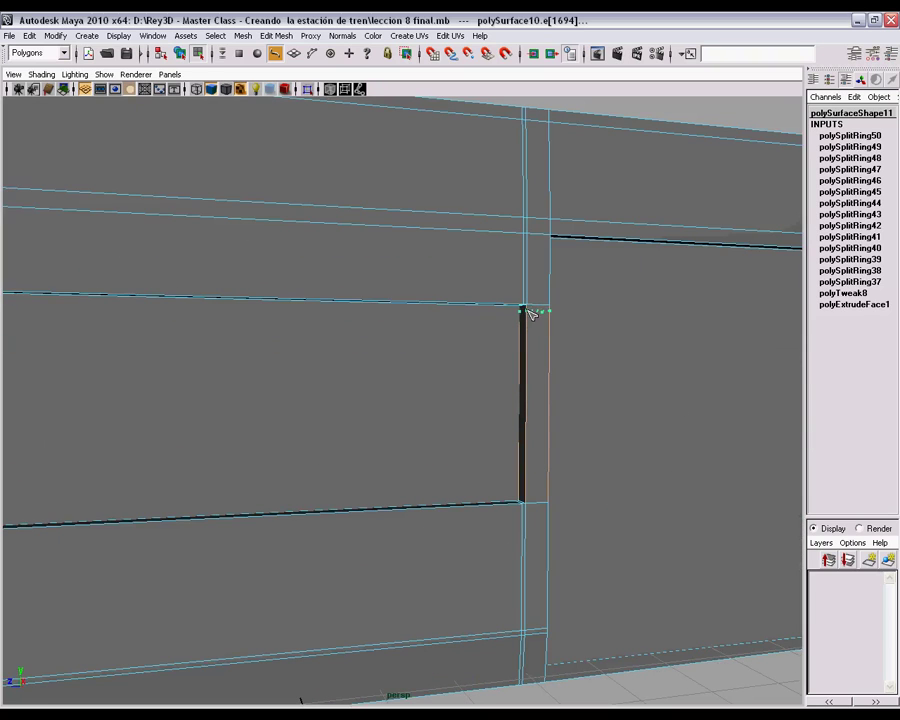
left_click(531, 313)
mouse_move(526, 478)
left_mouse_down()
mouse_move(527, 510)
mouse_move(527, 497)
left_mouse_up()
- Insert a horizontal edge loop just above the window's lower corner in the strip between the front door and the window
middle_click_drag(203, 484, 269, 468, "alt")
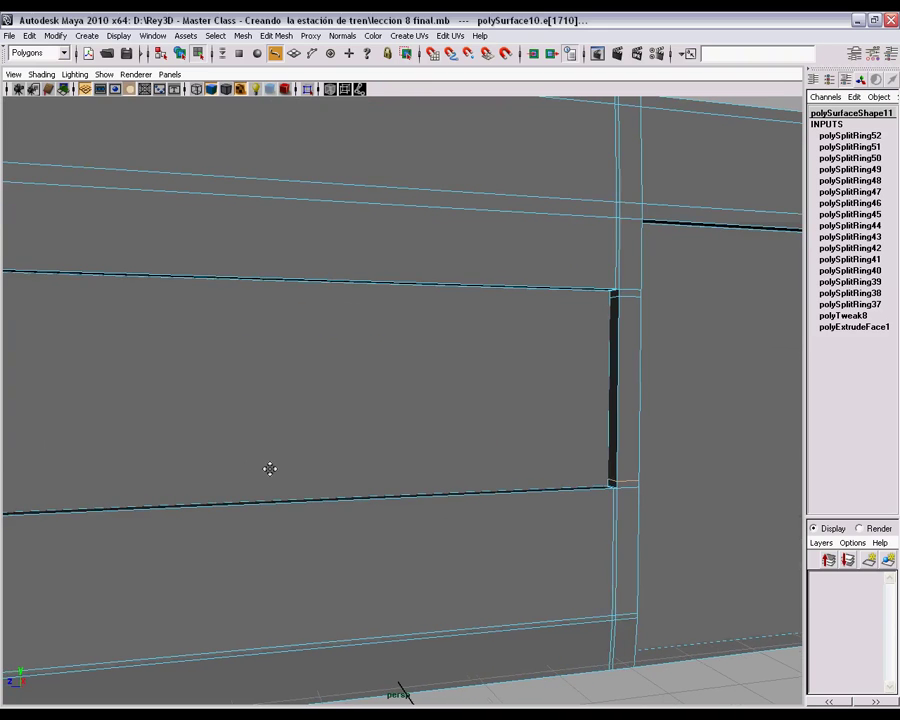
right_click_drag(301, 474, 135, 446, "alt")
left_click_drag(135, 446, 62, 448, "alt")
middle_click_drag(62, 448, 360, 455, "alt")
scroll(358, 480, "up", 4)
left_click_drag(282, 466, 217, 470, "alt")
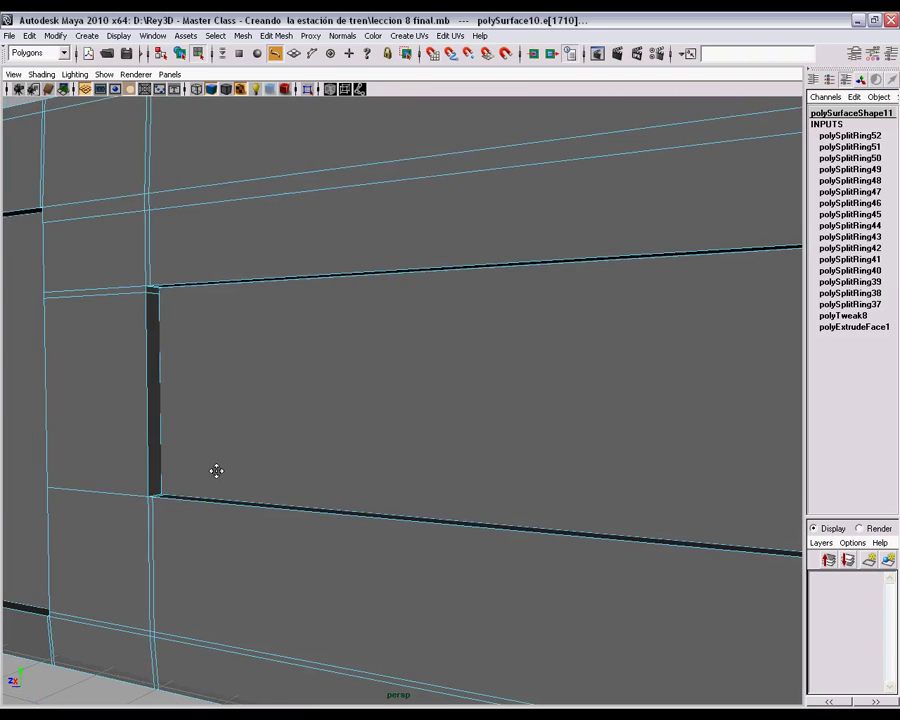
middle_click_drag(217, 470, 275, 479, "alt")
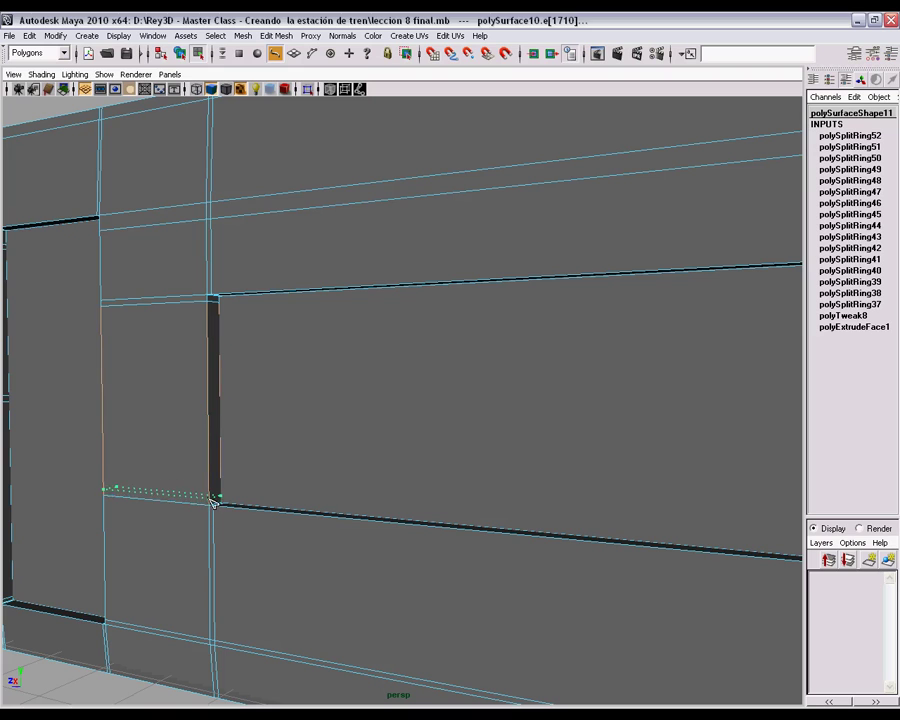
left_click_drag(213, 502, 214, 500)
- Show the front car smoothed, return to object mode, and clear the selection
key("w")
key("3")
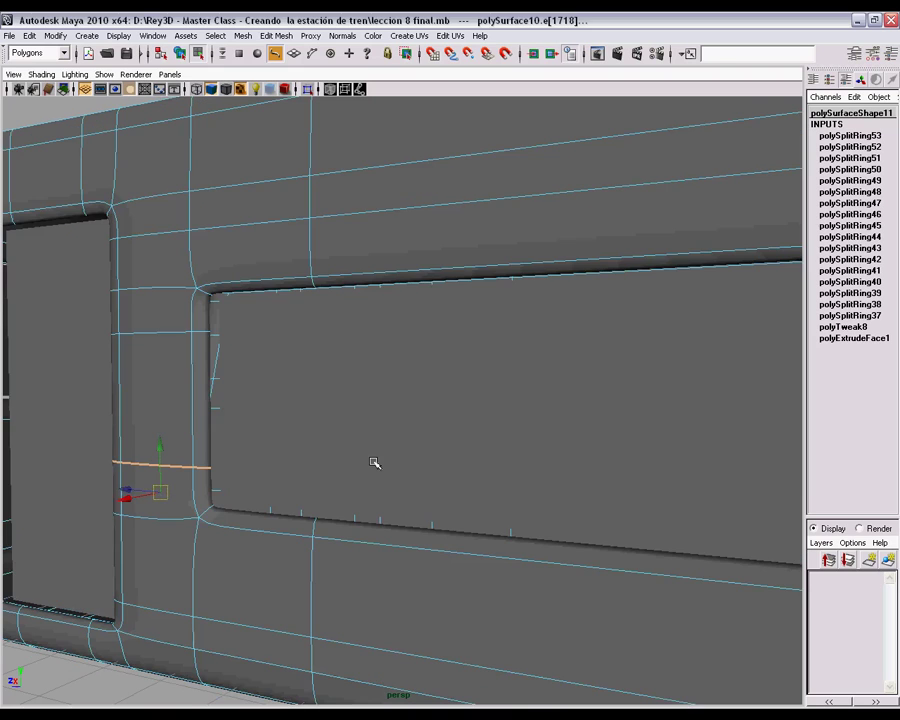
right_click_drag(549, 442, 412, 420, "alt")
right_click(504, 266)
right_click_drag(503, 266, 553, 249)
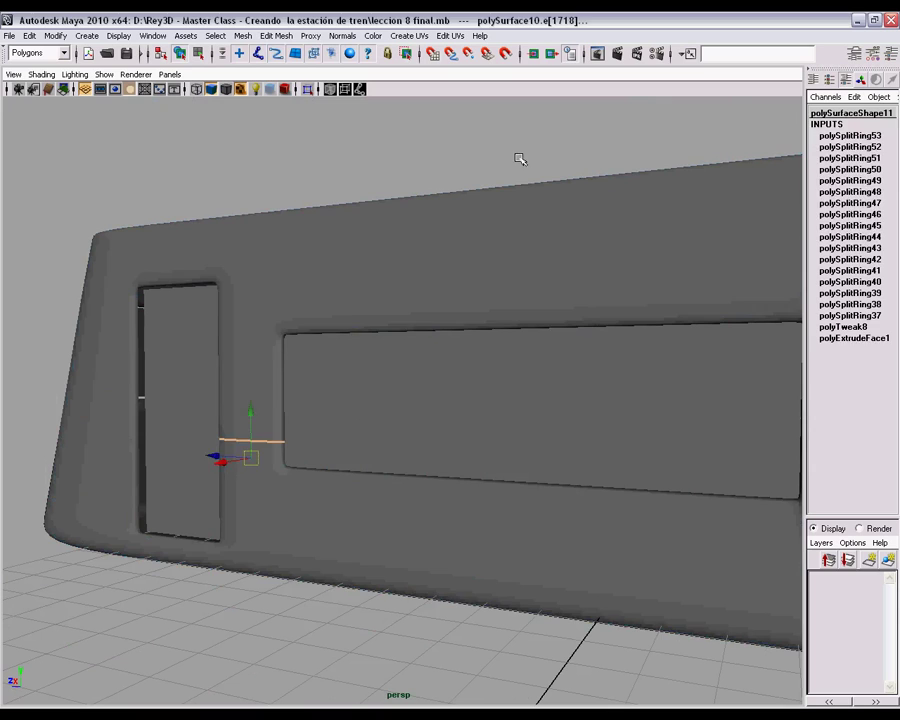
left_click(605, 407)
left_click(518, 205)
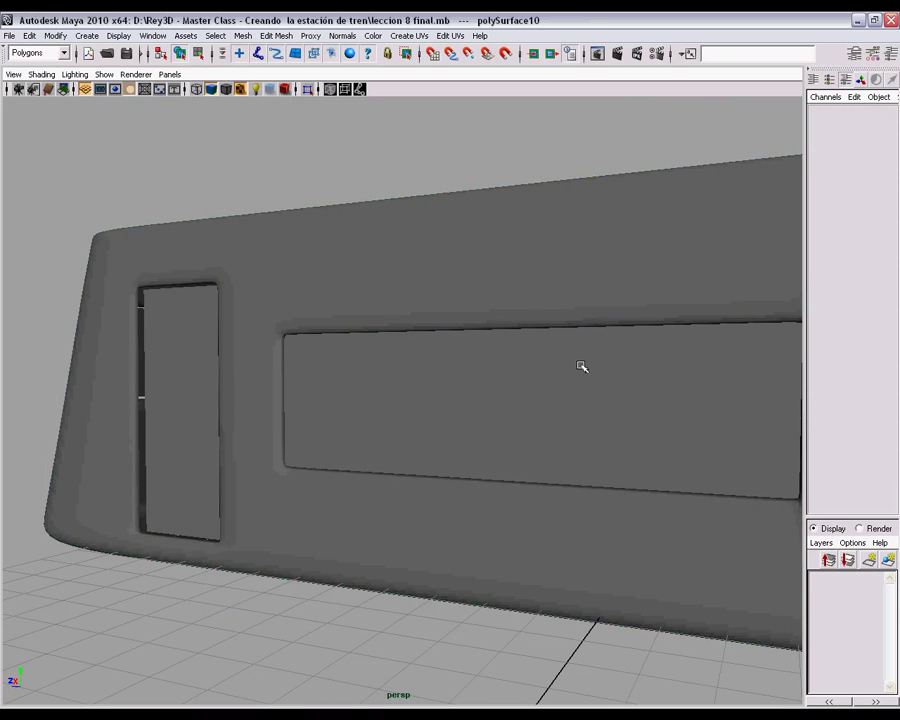
- Inspect the smoothed side window's edge loops, corners and surrounding surface, with the car selected and deselected, from several angles
left_click(610, 367)
scroll(629, 416, "down", 5)
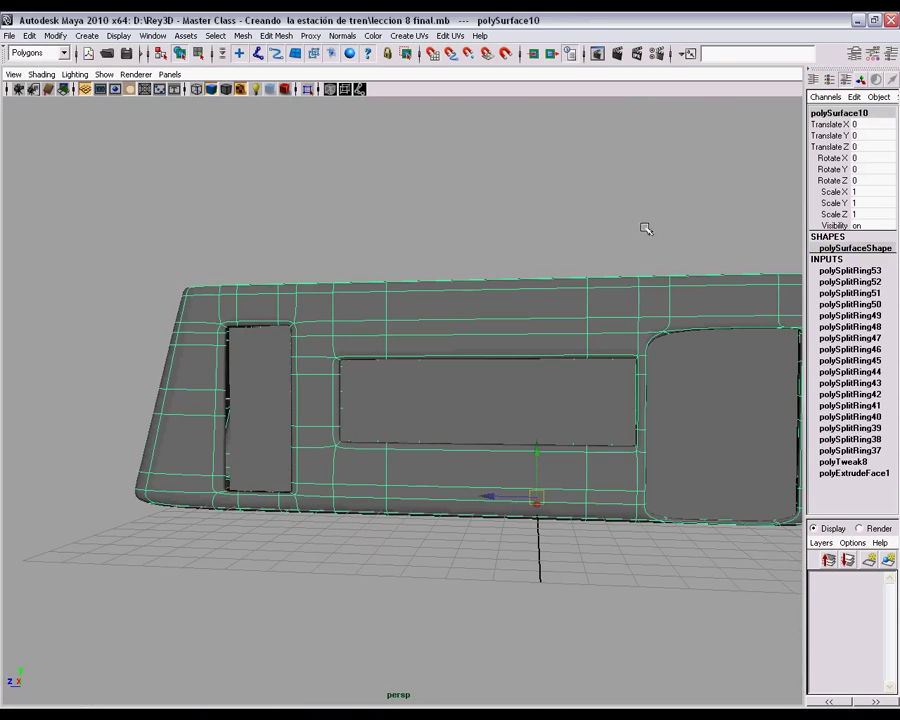
left_click_drag(671, 347, 596, 352, "alt")
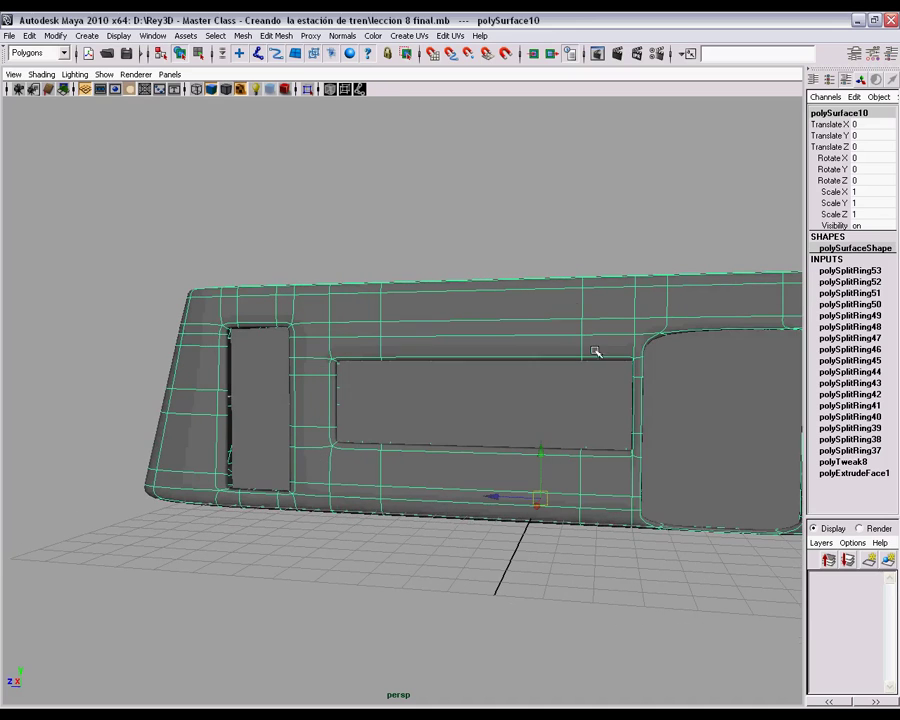
left_click(513, 227)
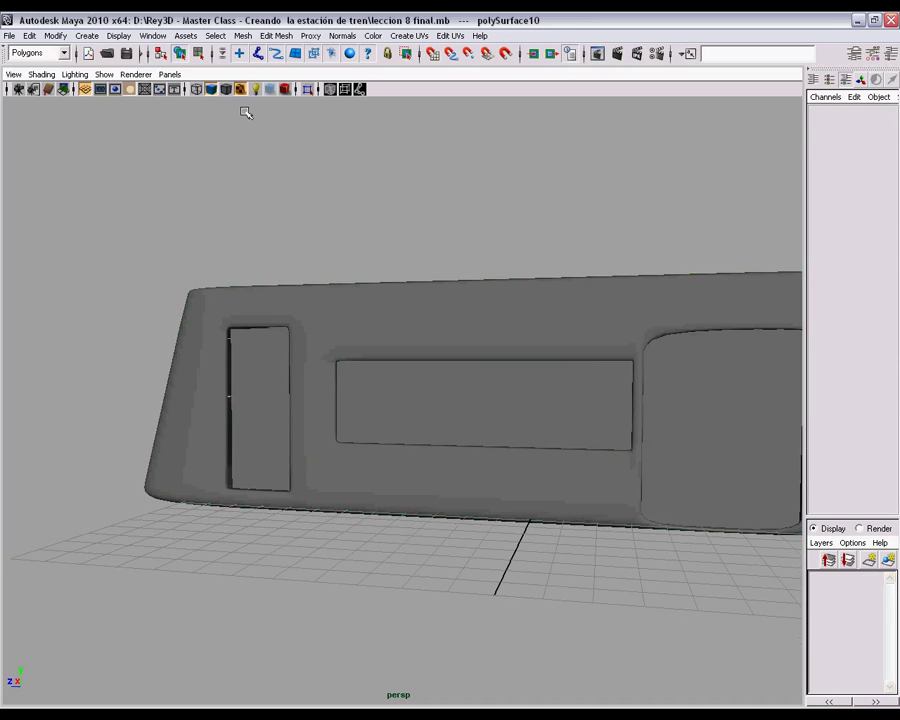
left_click(227, 90)
scroll(480, 275, "down", 2)
left_click_drag(494, 289, 526, 285, "alt")
scroll(486, 238, "up", 2)
left_click(238, 90)
right_click_drag(440, 250, 633, 371, "alt")
left_click_drag(634, 371, 428, 384, "alt")
right_click_drag(428, 384, 535, 410, "alt")
left_click_drag(535, 410, 541, 465, "alt")
- Pull the side window's pane outward along X to expose the opening, undo the move, and clear the selection
left_click(538, 432)
left_click_drag(532, 433, 518, 406)
left_click_drag(643, 497, 628, 450, "alt")
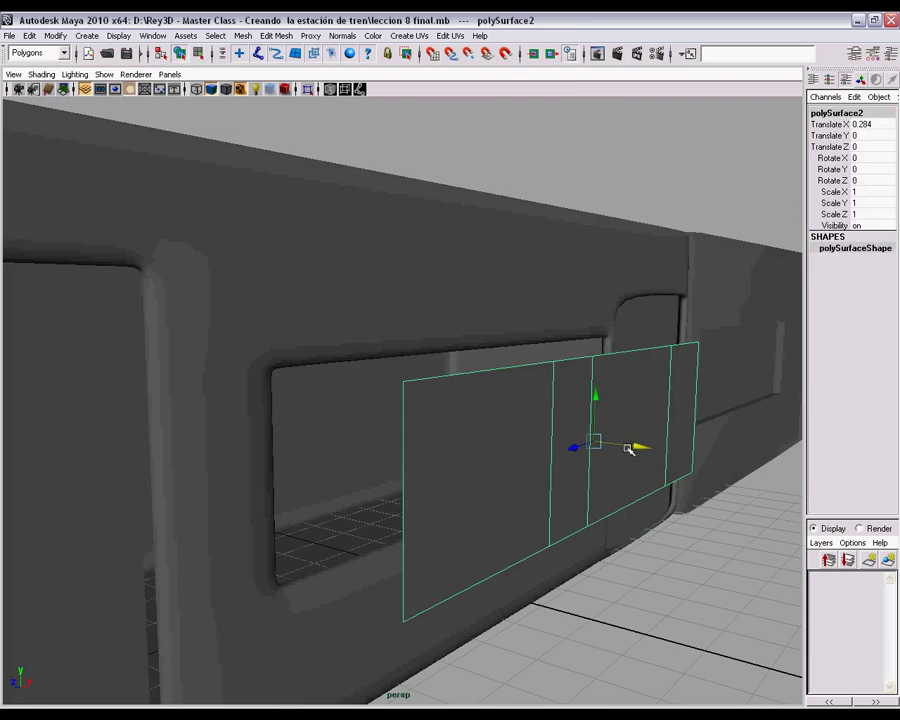
key("ctrl+z")
right_click_drag(647, 485, 585, 462, "alt")
left_click(562, 231)
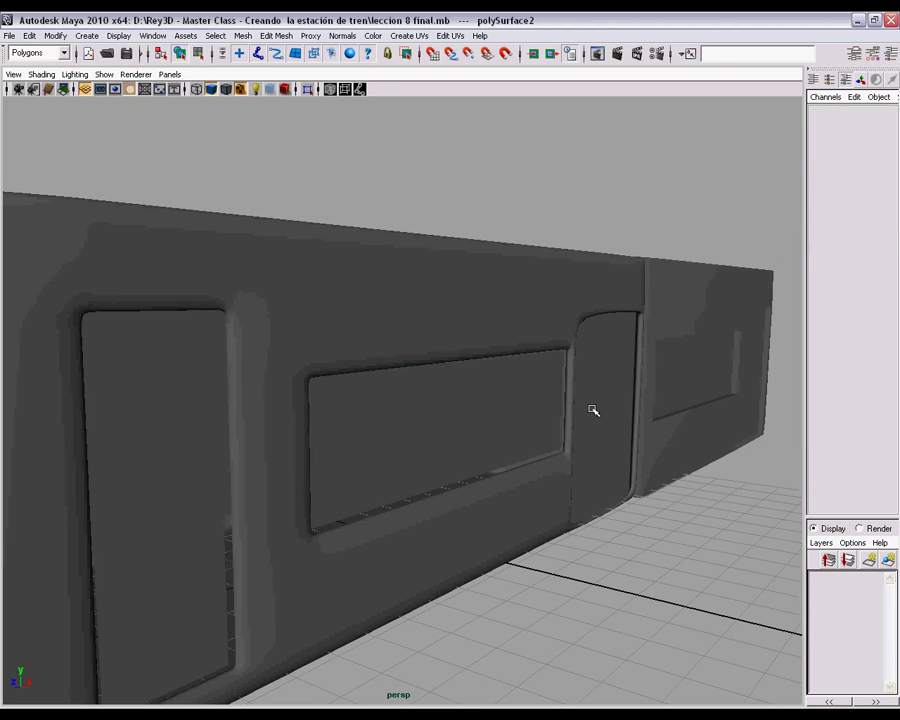
- Inspect the smoothed car side as a whole and the corners of the rear door beside the adjoining car
left_click_drag(512, 427, 442, 426, "alt")
right_click_drag(442, 426, 336, 386, "alt")
left_click_drag(336, 386, 414, 386, "alt")
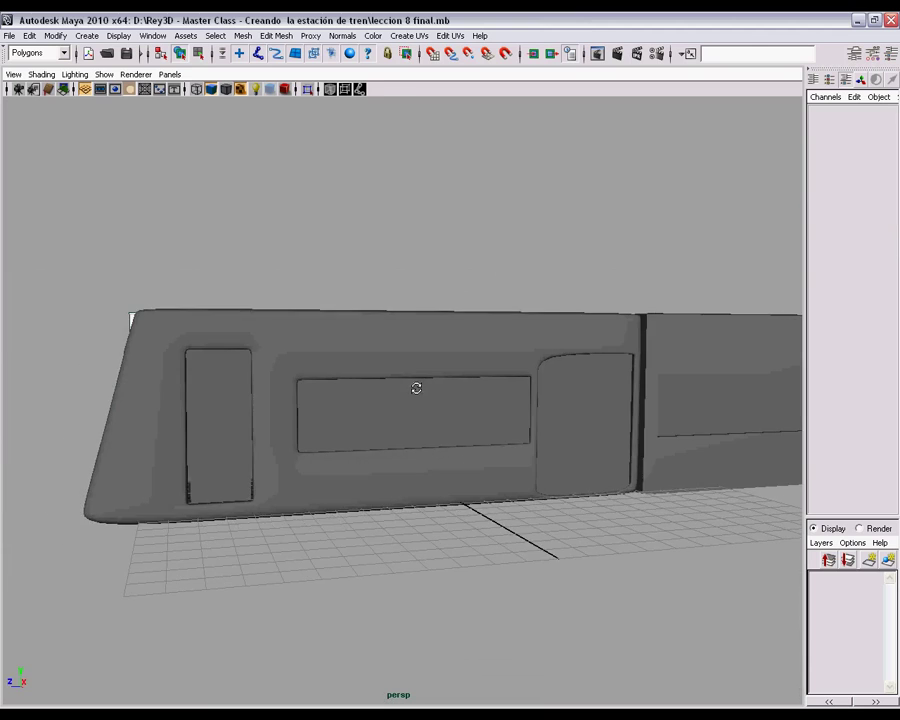
right_click_drag(414, 386, 415, 392, "alt")
left_click_drag(415, 391, 446, 405, "alt")
right_click_drag(446, 405, 501, 425, "alt")
middle_click_drag(590, 423, 432, 424, "alt")
right_click_drag(460, 428, 644, 468, "alt")
left_click_drag(644, 468, 597, 475, "alt")
middle_click_drag(597, 475, 486, 471, "alt")
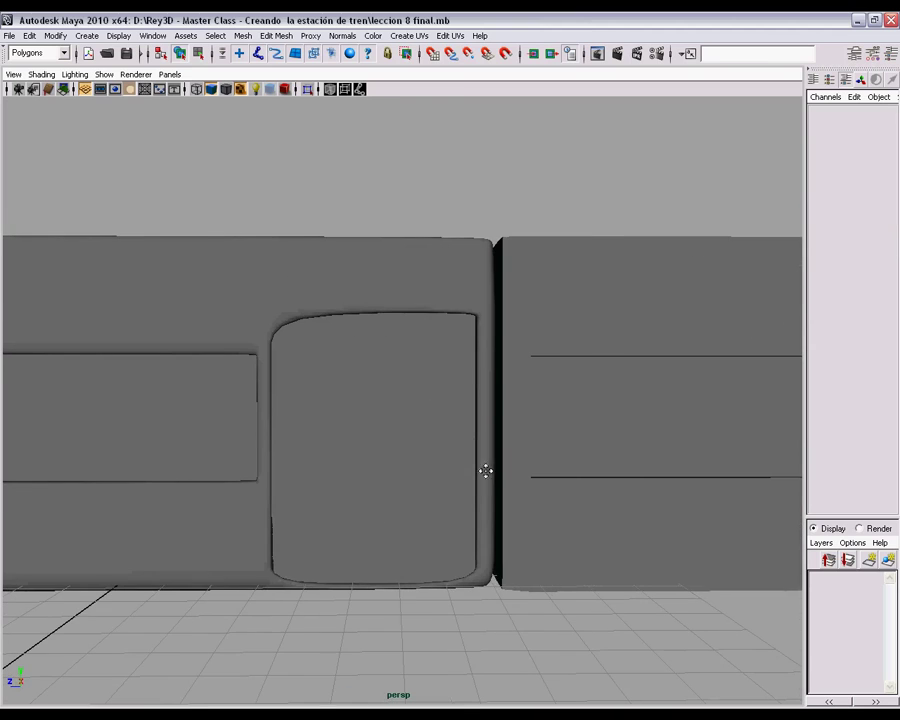
- Show the front car unsmoothed and insert a vertical edge loop just inside the rear door's edge nearest the side window
left_click(416, 280)
key("1")
right_click_drag(349, 321, 396, 321, "alt")
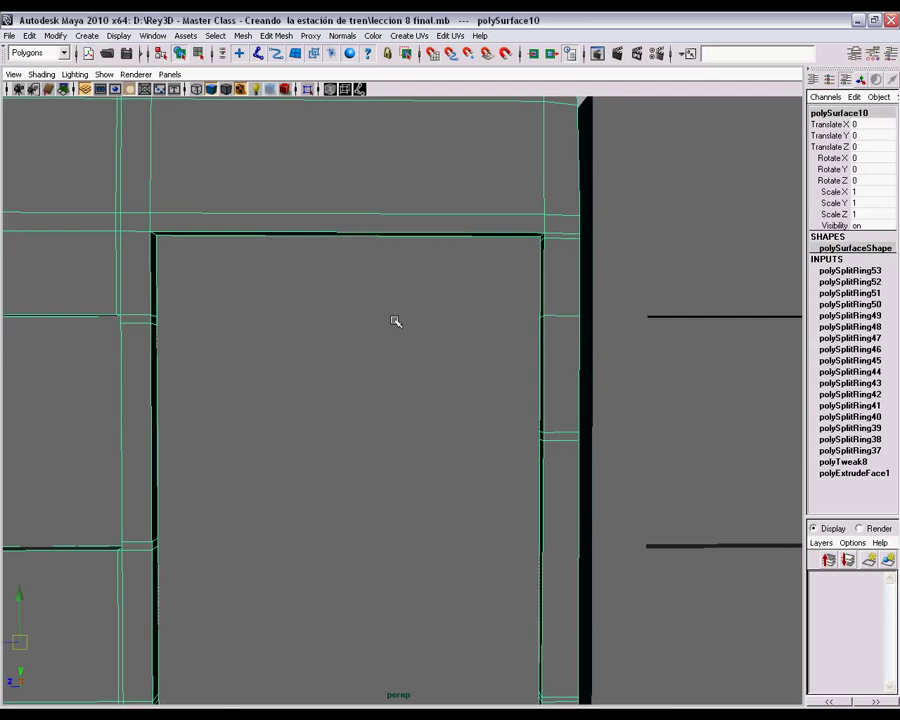
middle_click_drag(327, 190, 407, 224, "alt")
right_click_drag(409, 210, 366, 225, "shift")
mouse_move(249, 274)
left_mouse_down()
mouse_move(237, 267)
mouse_move(243, 272)
left_mouse_up()
- Insert a vertical edge loop just inside the rear door's other edge, nearest the adjoining car
right_click_drag(425, 460, 334, 482, "alt")
middle_click_drag(334, 482, 320, 398, "alt")
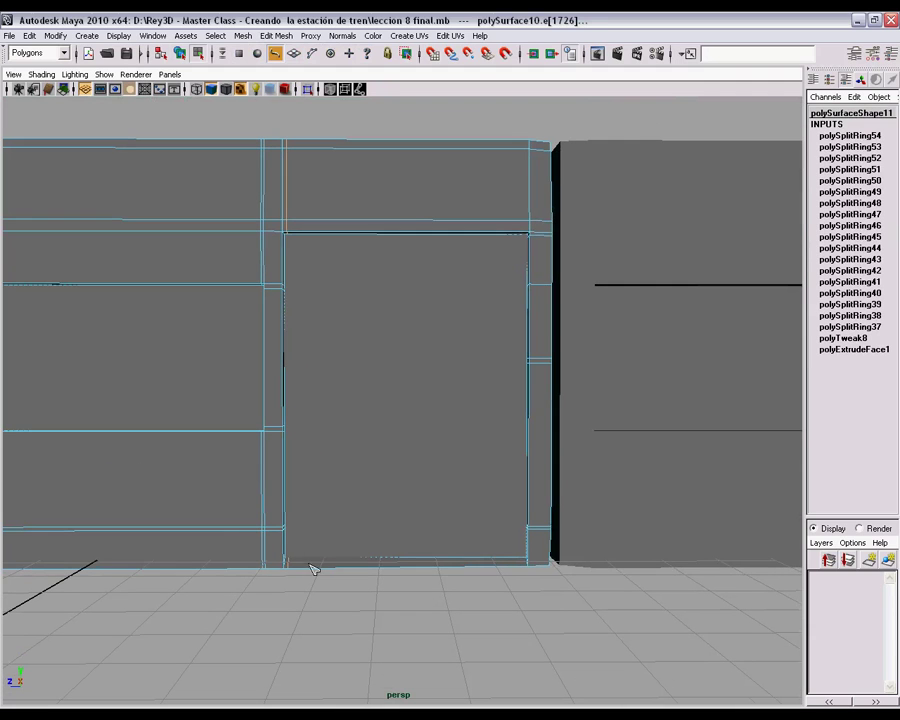
middle_click_drag(455, 320, 390, 398, "alt")
right_click_drag(390, 398, 465, 402, "alt")
left_click_drag(465, 402, 469, 350, "alt")
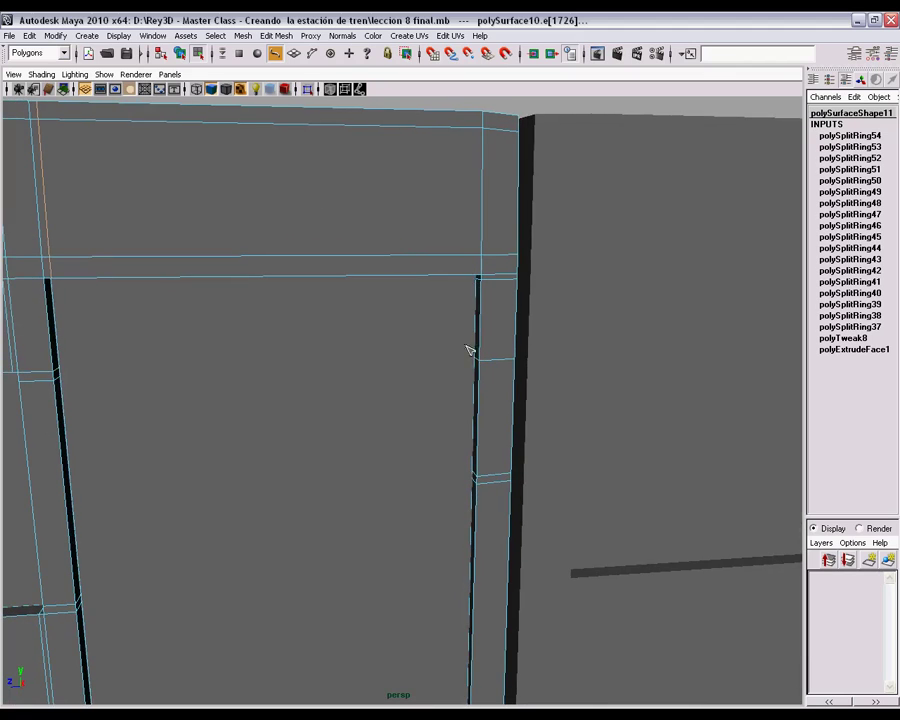
left_click_drag(475, 261, 480, 262)
- Show the front car smoothed, return to object mode, and view the rear door
right_click_drag(546, 541, 446, 510, "alt")
middle_click_drag(436, 648, 438, 588, "alt")
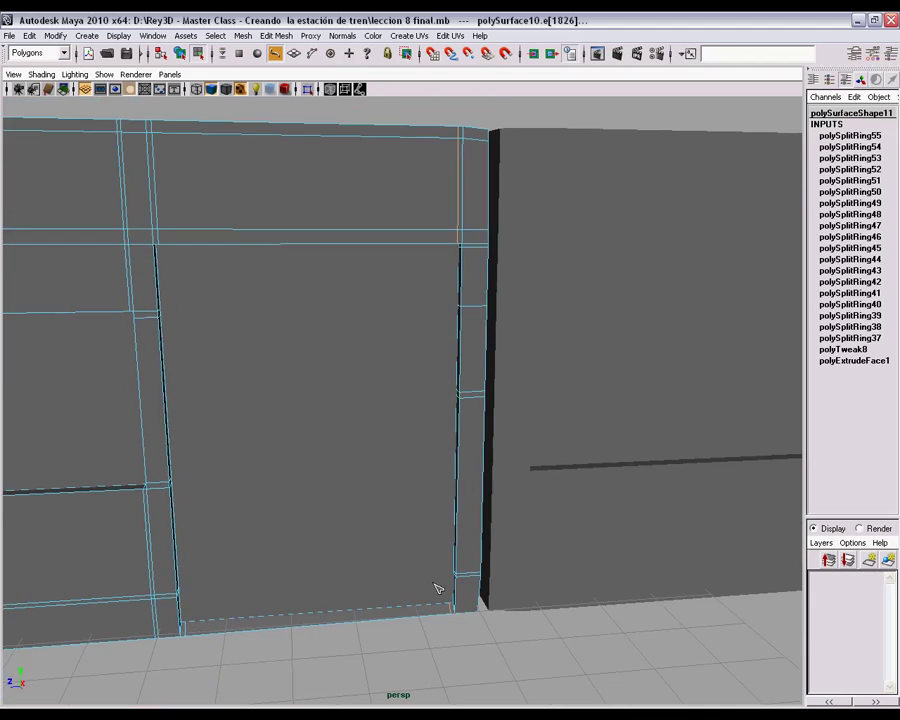
right_click_drag(460, 619, 382, 495, "alt")
left_click_drag(382, 495, 392, 460, "alt")
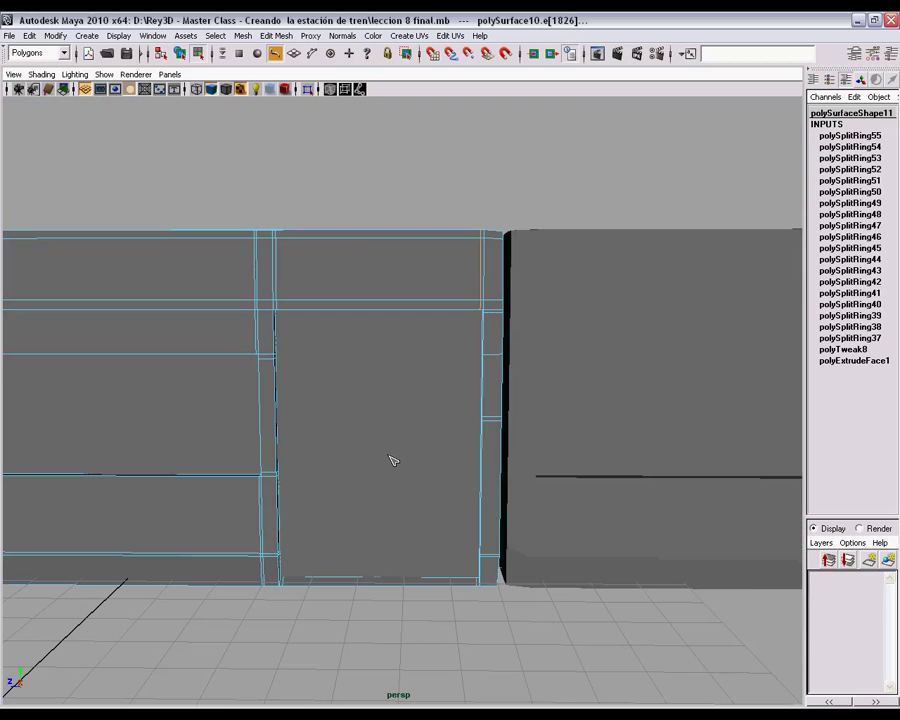
key("3")
right_click_drag(379, 274, 426, 255)
left_click_drag(422, 434, 420, 426, "alt")
scroll(378, 395, "up", 4)
left_click_drag(376, 394, 416, 410, "alt")
- Select the front car and examine the edge loops around the rear door in unsmoothed and smoothed display
left_click(406, 195)
scroll(408, 247, "up", 2)
scroll(504, 242, "up", 2)
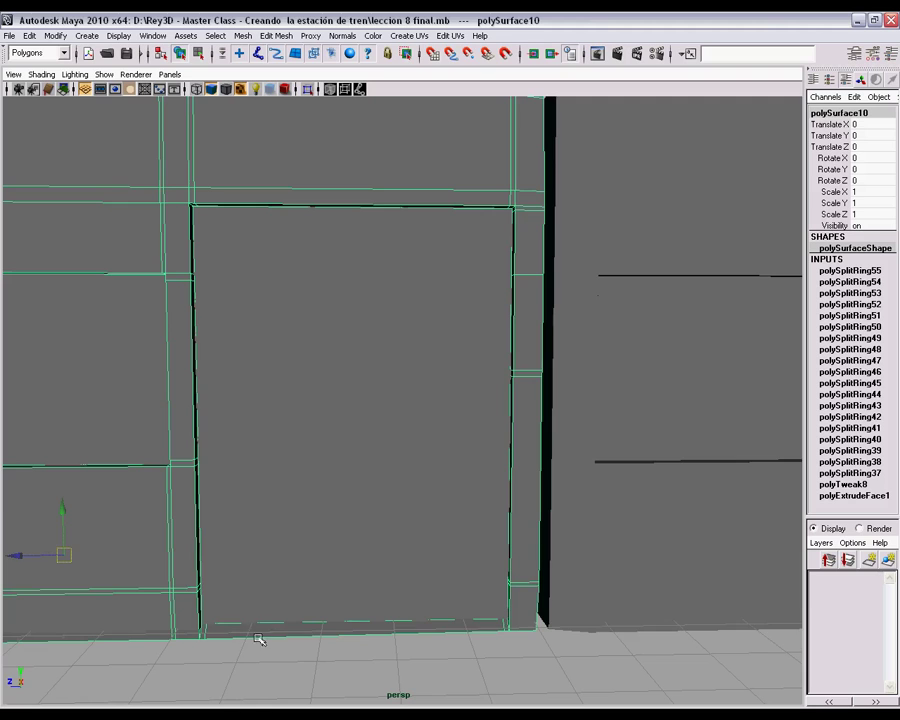
middle_click_drag(401, 330, 387, 409, "alt")
left_click_drag(289, 457, 295, 492, "alt")
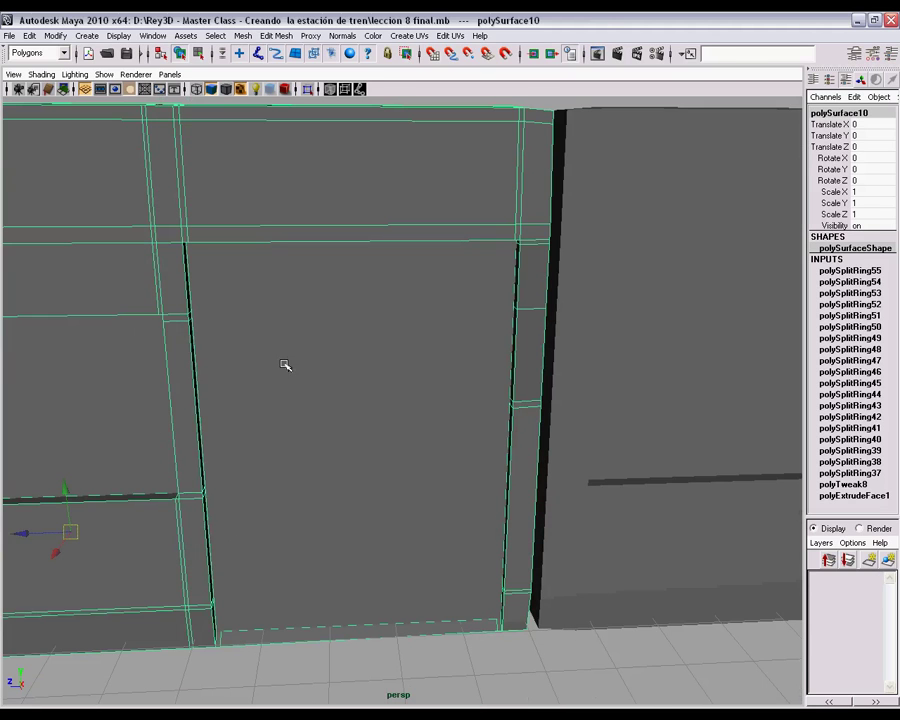
middle_click_drag(280, 308, 299, 362, "alt")
scroll(300, 362, "up", 3)
left_click_drag(446, 370, 430, 348, "alt")
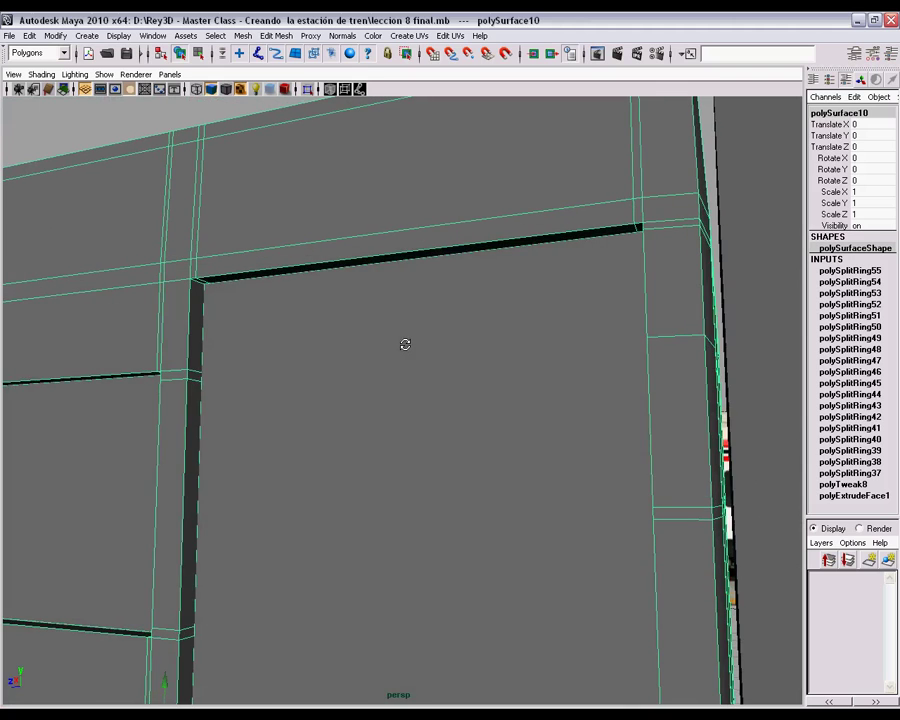
right_click_drag(430, 348, 449, 352, "alt")
scroll(449, 352, "down", 1)
left_click_drag(448, 354, 381, 361, "alt")
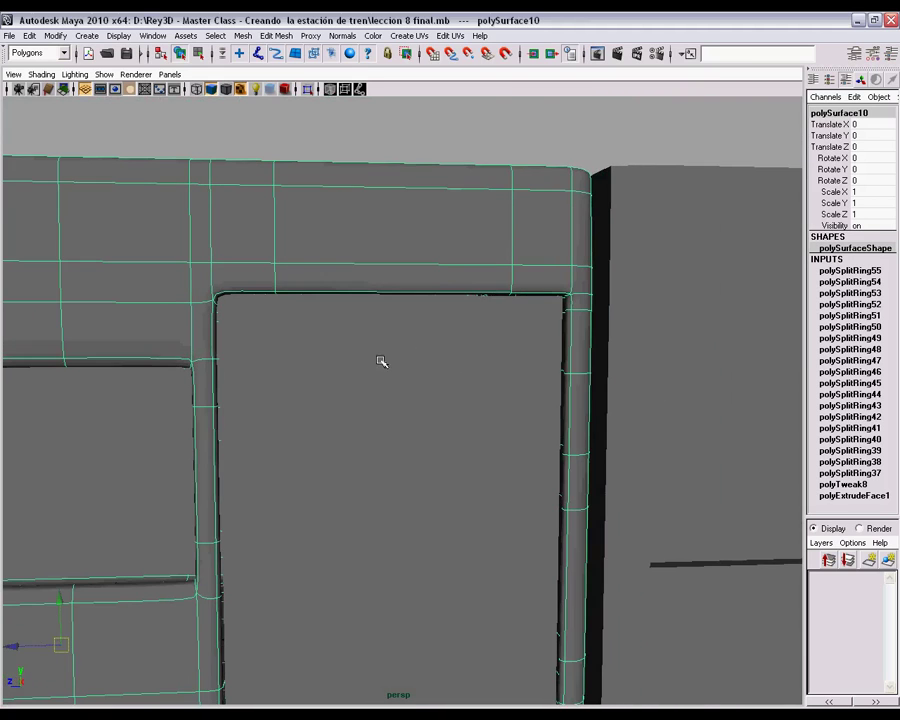
- Clear the selection and inspect the smoothed rear door's top corners up close
left_click(417, 149)
scroll(440, 388, "down", 4)
left_click_drag(416, 398, 446, 404, "alt")
right_click_drag(312, 354, 513, 462, "alt")
left_click_drag(272, 362, 315, 362, "alt")
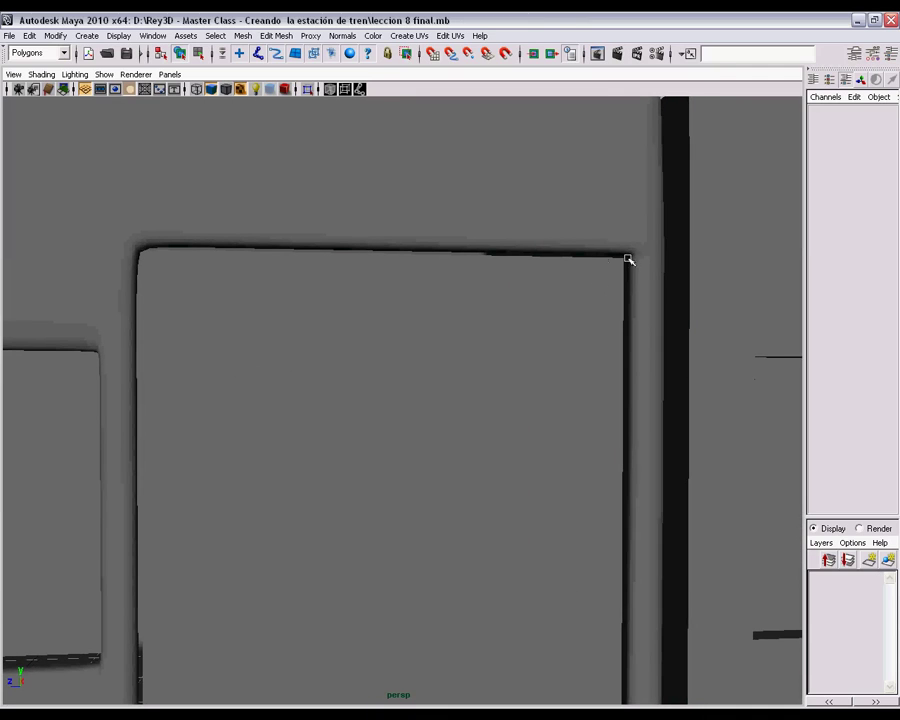
- Show the front car unsmoothed and insert a horizontal edge loop just below the rear door's top edge
left_click(248, 208)
key("1")
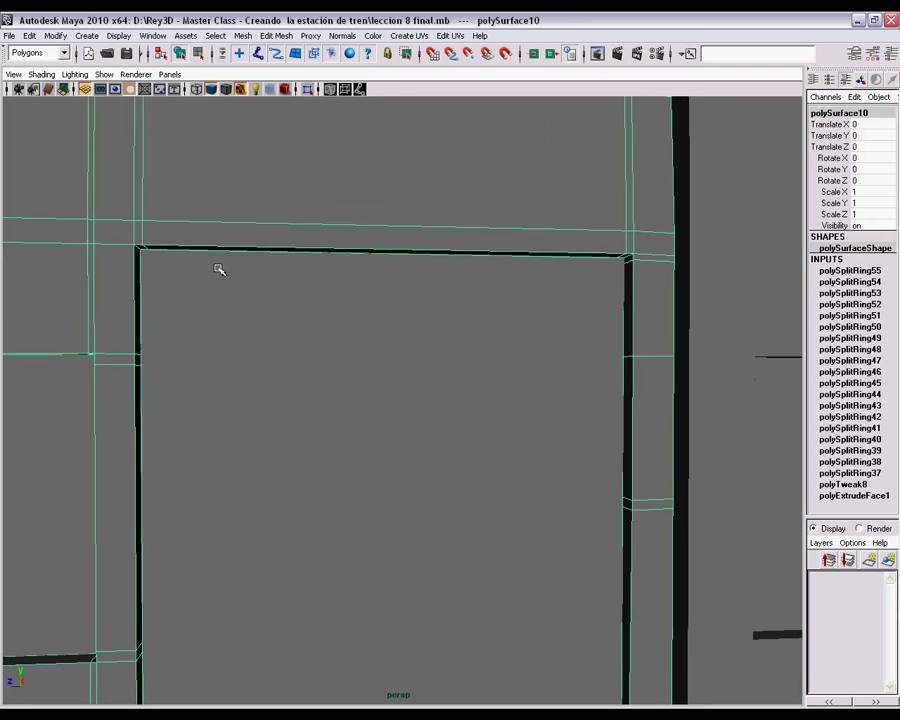
middle_click_drag(245, 211, 307, 251, "alt")
right_click_drag(307, 248, 291, 262, "shift")
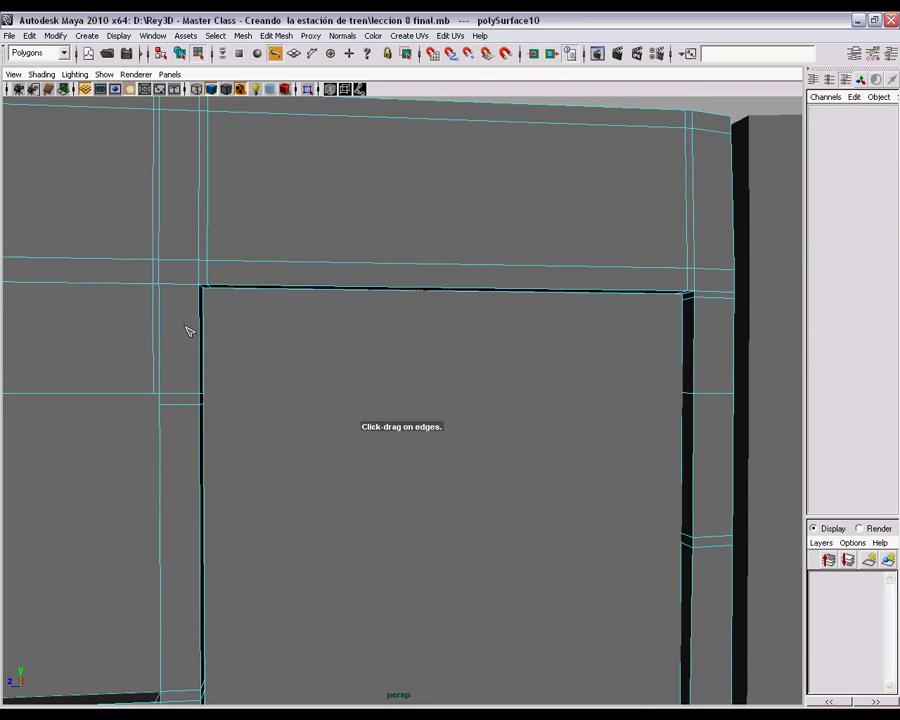
left_click_drag(201, 304, 202, 294)
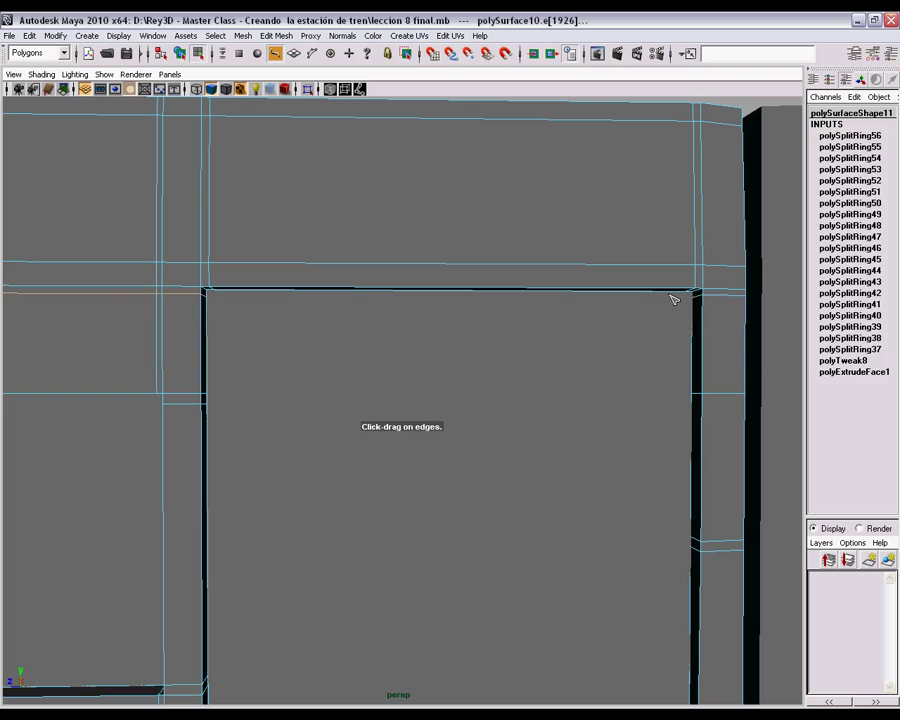
- Switch the front car back to smooth preview, deselect it in object mode, and check the rear door's top corners
right_click_drag(373, 344, 2, 341, "alt")
left_click_drag(324, 403, 266, 408, "alt")
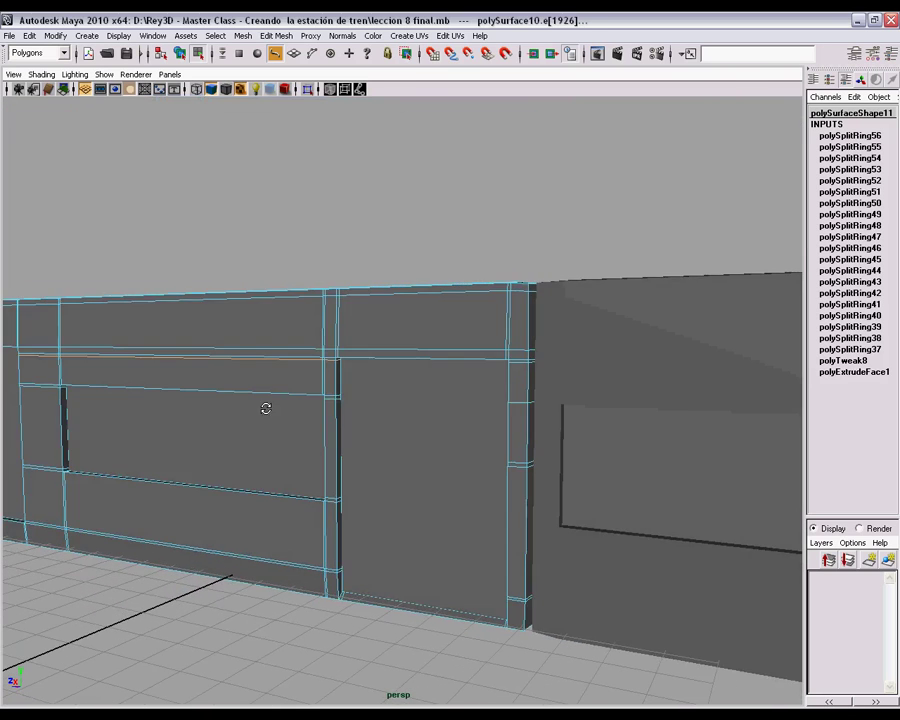
right_click_drag(268, 410, 484, 442, "alt")
left_click_drag(420, 426, 450, 425, "alt")
right_click_drag(450, 425, 494, 467, "alt")
middle_click_drag(493, 467, 459, 415, "alt")
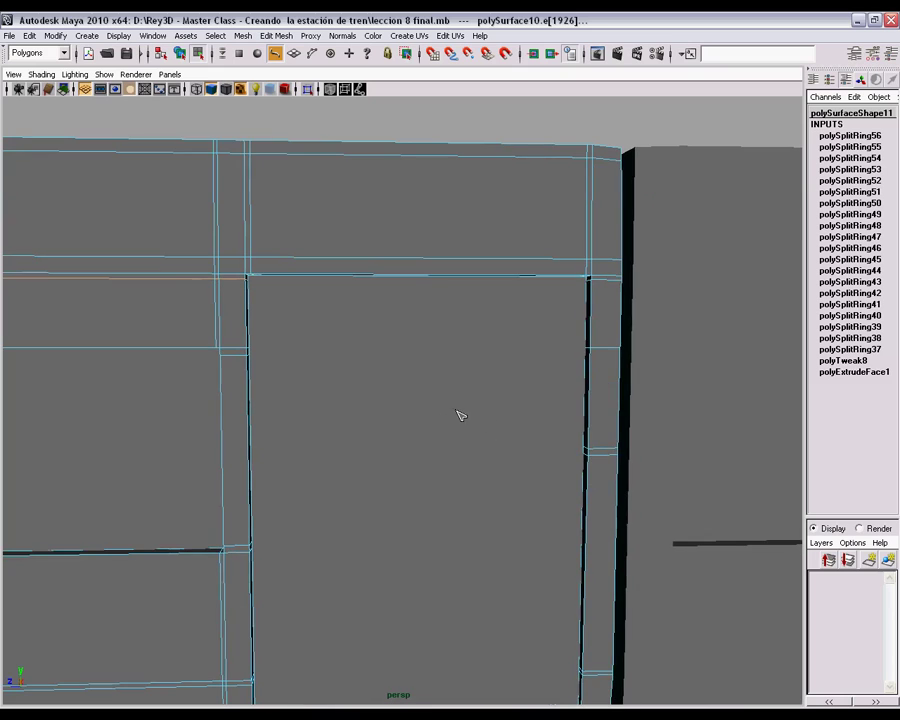
key("3")
right_click_drag(469, 231, 510, 214)
left_click(519, 121)
right_click_drag(582, 350, 598, 367, "alt")
mouse_move(552, 353)
left_mouse_down("alt")
mouse_move(530, 350)
mouse_move(539, 349)
left_mouse_up("alt")
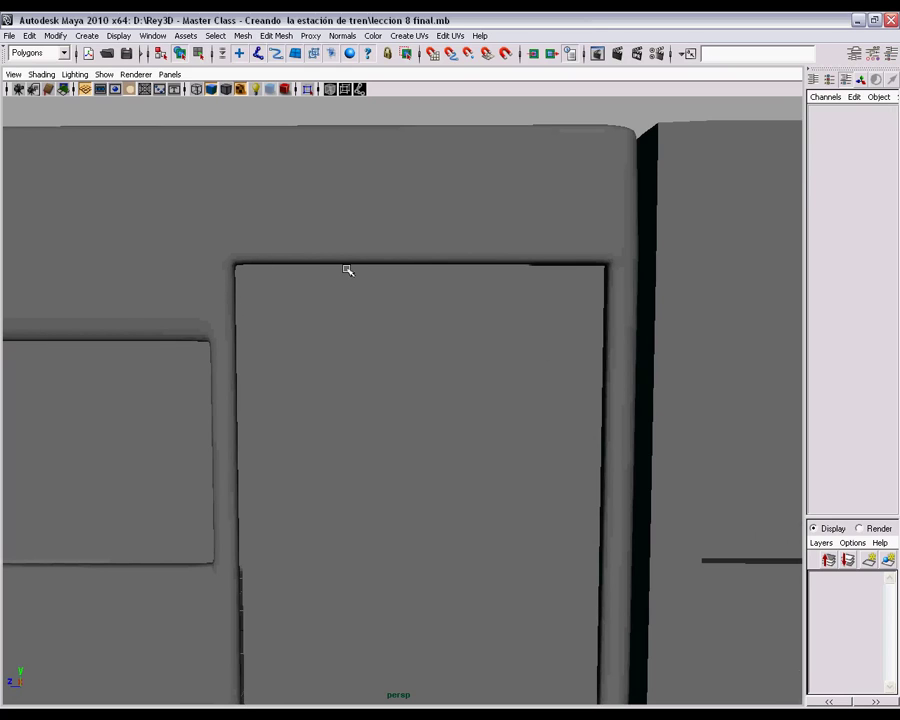
- Insert a horizontal edge loop along the front car's lower edge, near the bottom of the rear door
left_click_drag(640, 398, 669, 424, "alt")
middle_click_drag(645, 491, 625, 261, "alt")
left_click_drag(625, 261, 675, 438, "alt")
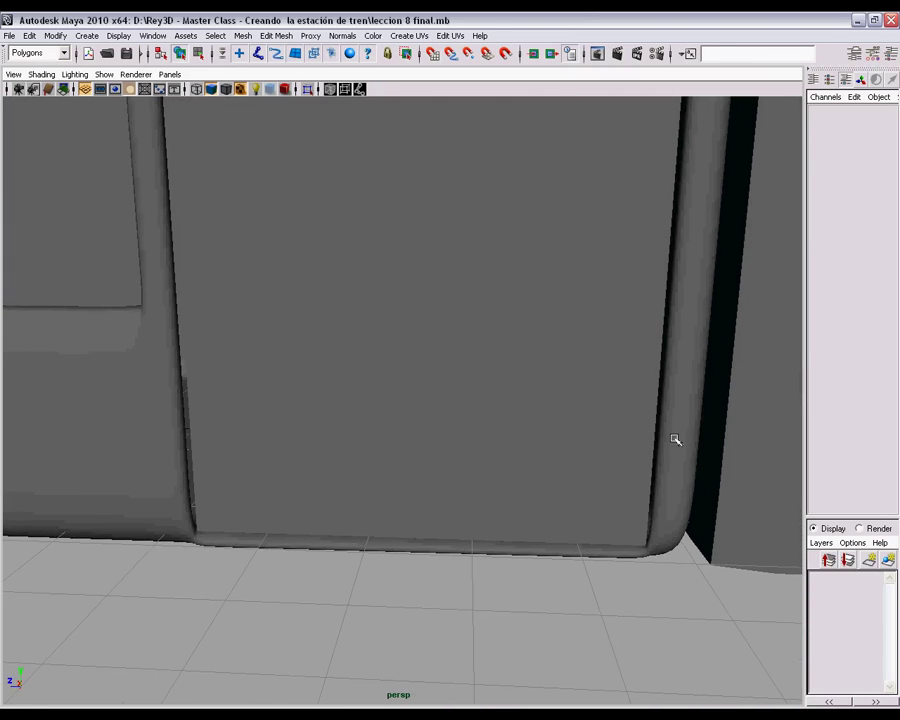
left_click(657, 474)
left_click_drag(636, 485, 352, 388, "alt")
right_click(330, 374, "shift")
right_click_drag(330, 374, 284, 392, "shift")
left_click_drag(350, 437, 320, 486, "alt")
left_click_drag(500, 504, 475, 437, "alt")
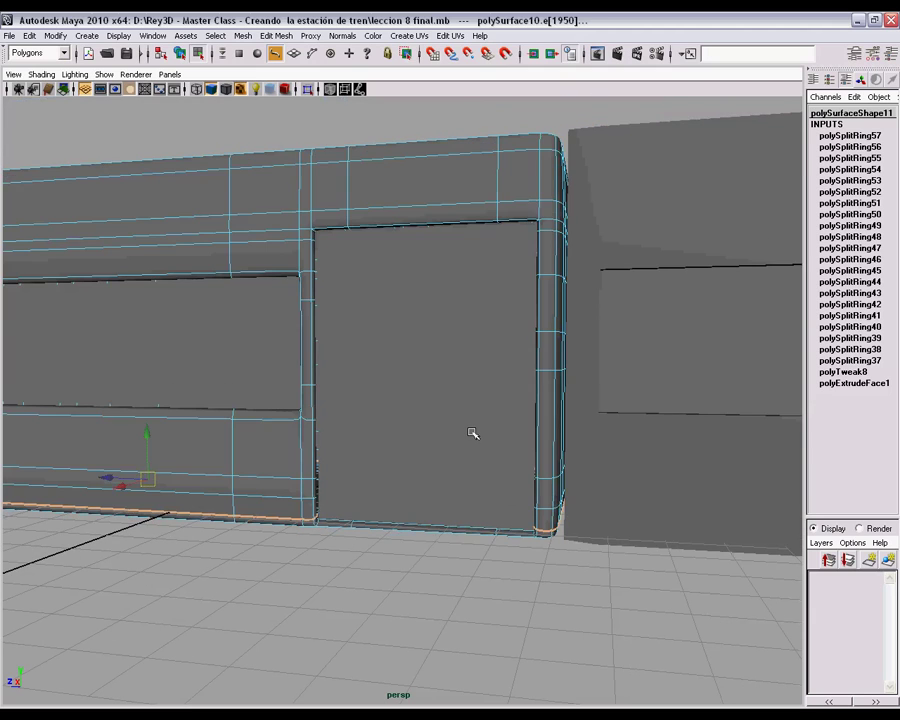